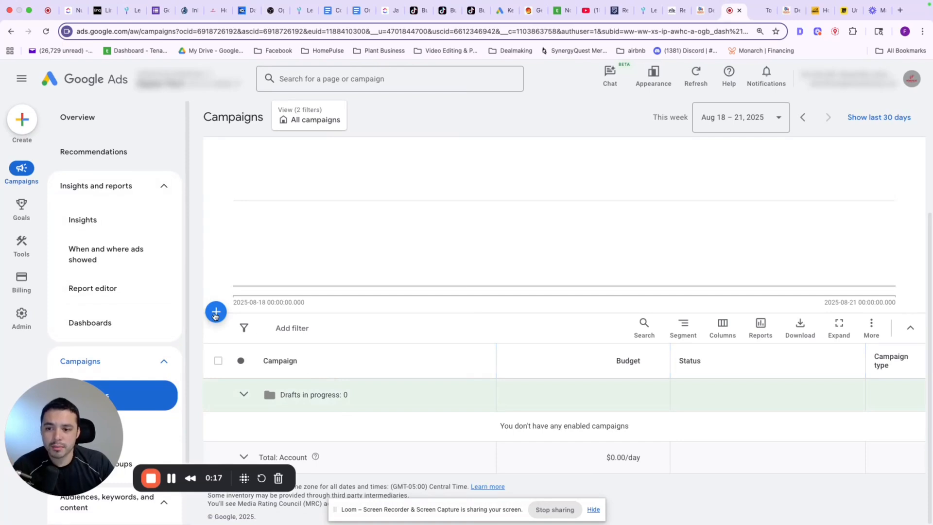
Start a new campaign and choose Leads as its objective.
scroll(213, 313, up, 1)
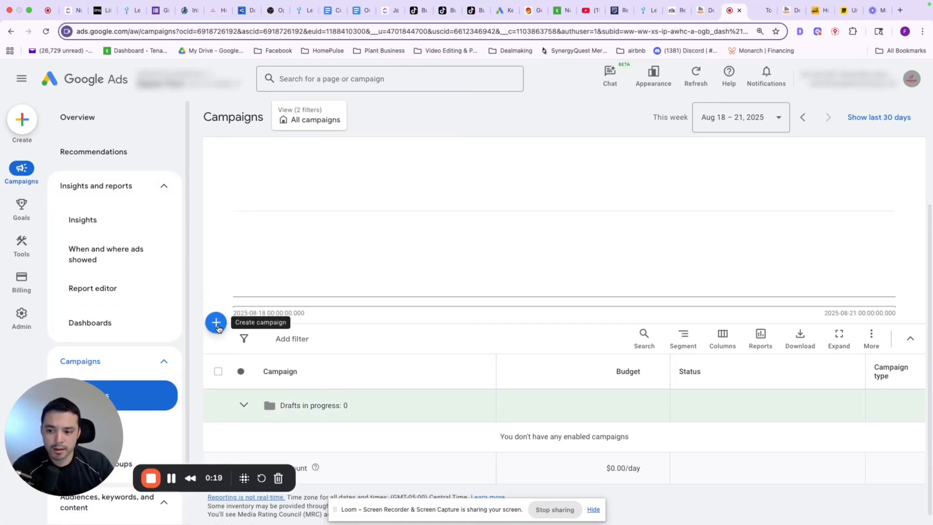
click(216, 321)
click(284, 345)
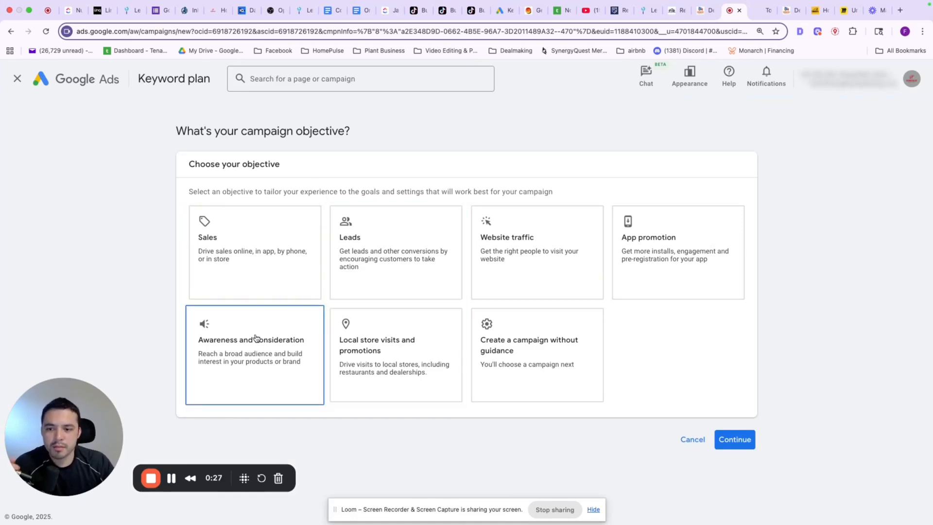
click(399, 253)
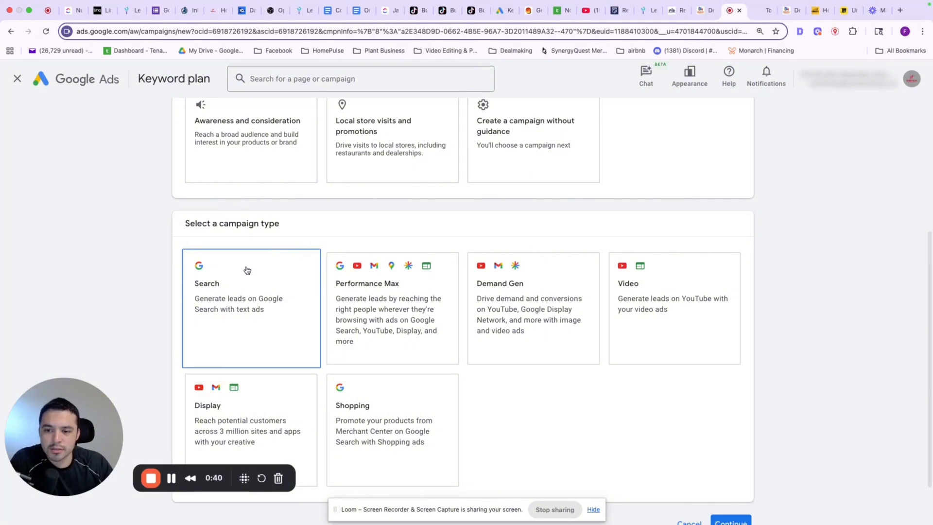
Select Search as the campaign type for the leads campaign.
scroll(251, 278, down, 1)
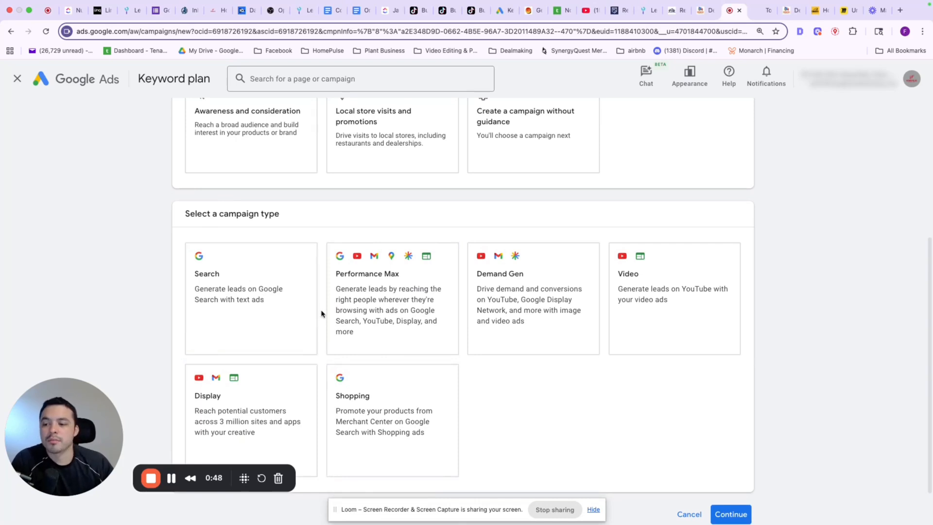
scroll(419, 337, down, 2)
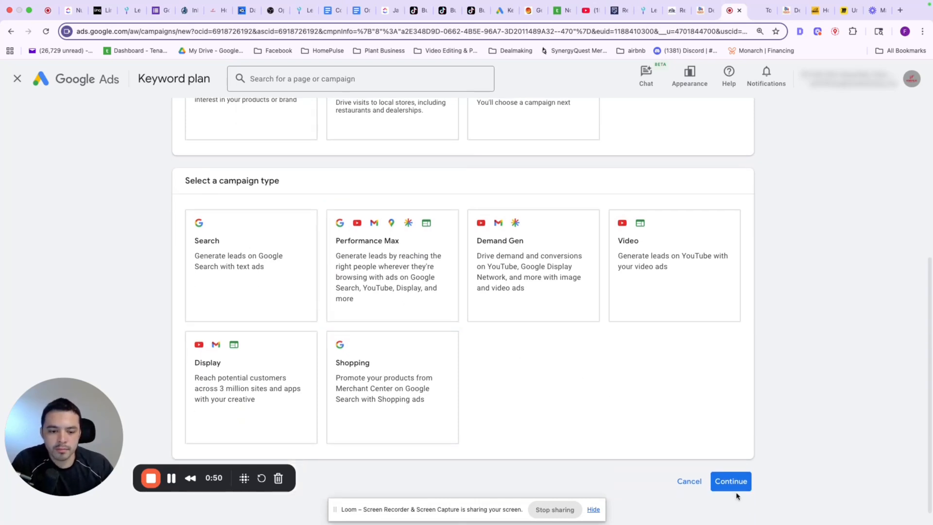
click(734, 487)
click(250, 245)
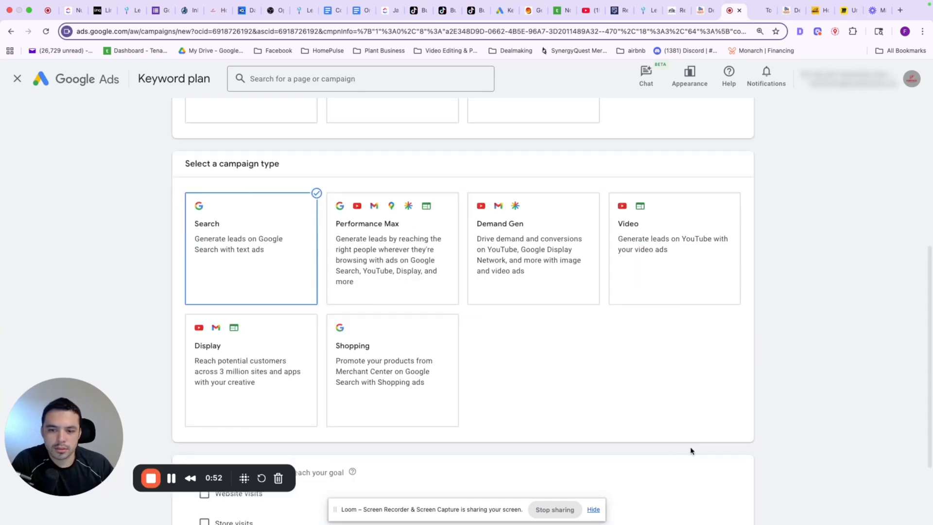
Enable website visits as a way to reach the goal and enter homepulsemarketing.com as the business website.
scroll(642, 412, down, 3)
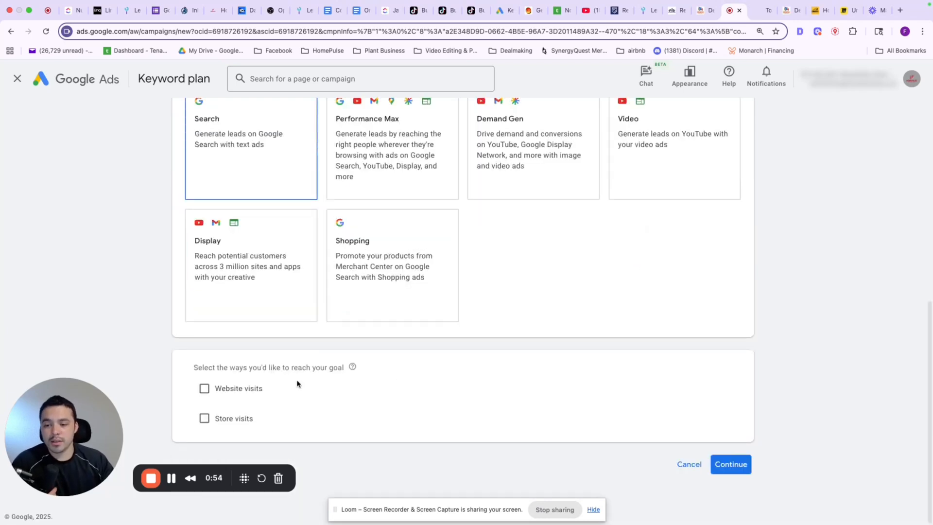
click(204, 388)
click(288, 420)
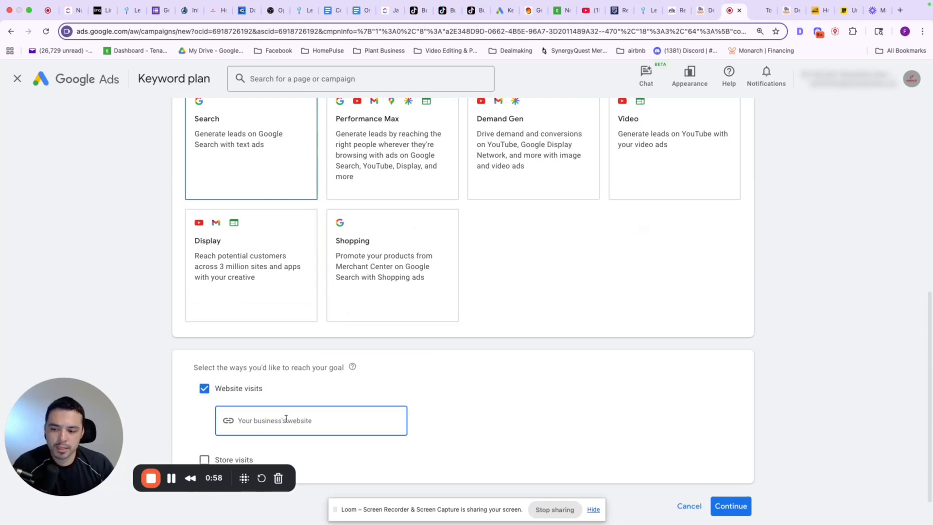
text(homepulsemarketing.com)
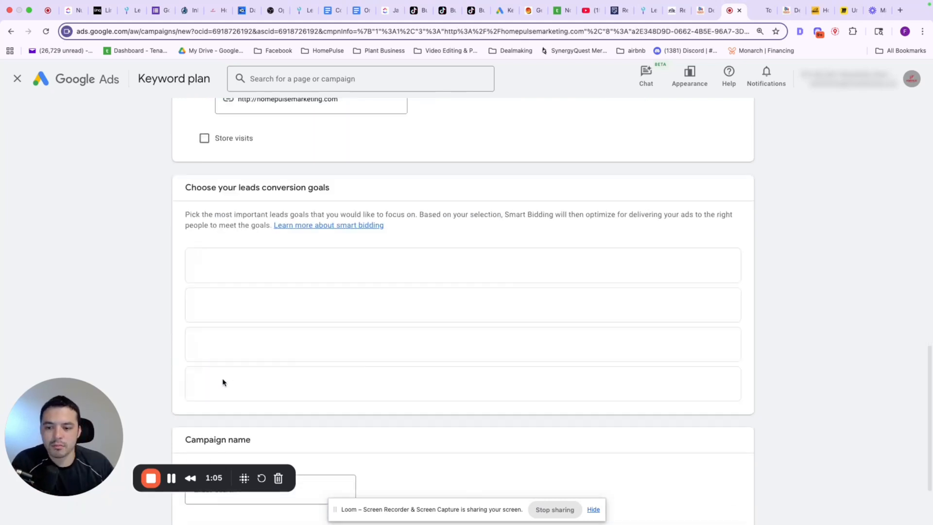
Expand the leads conversion goals, choose phone calls from your ads, and continue to the bidding settings.
scroll(280, 381, down, 3)
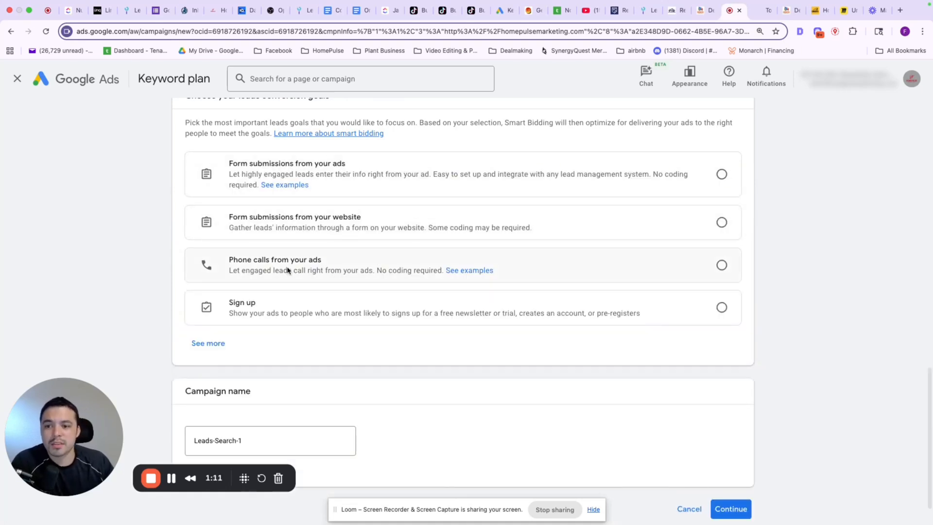
click(216, 346)
scroll(362, 284, down, 3)
scroll(369, 277, down, 3)
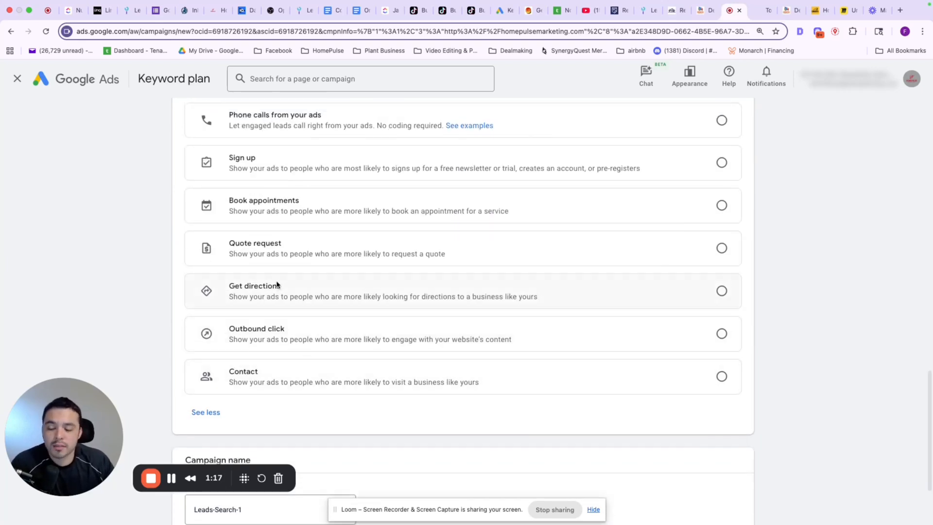
scroll(313, 312, down, 5)
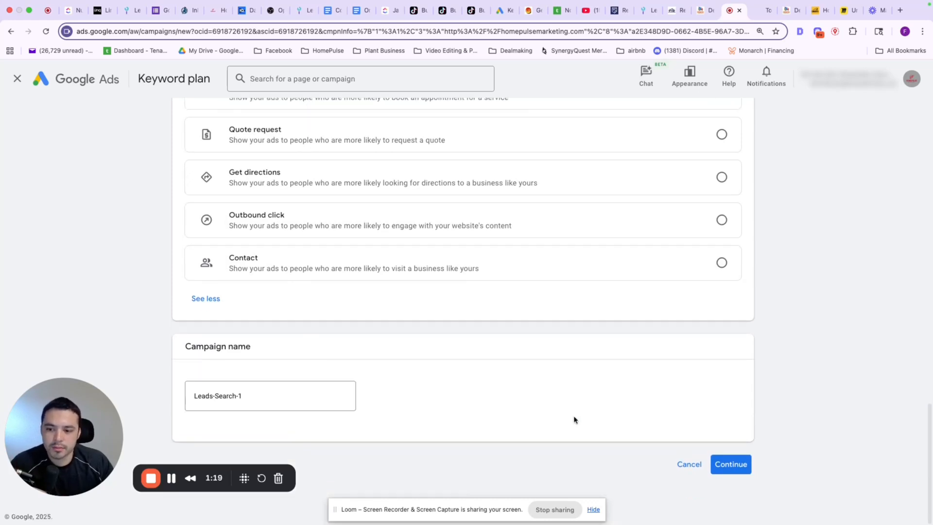
click(743, 472)
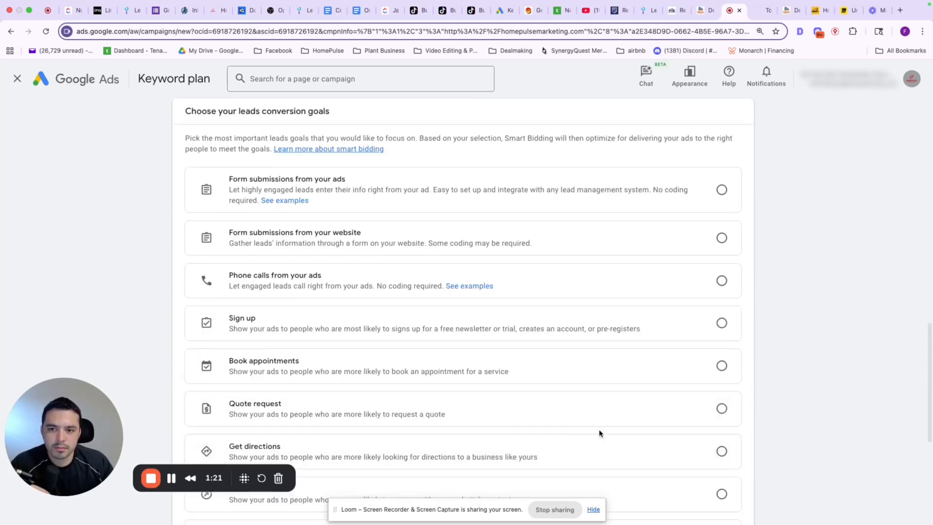
click(718, 282)
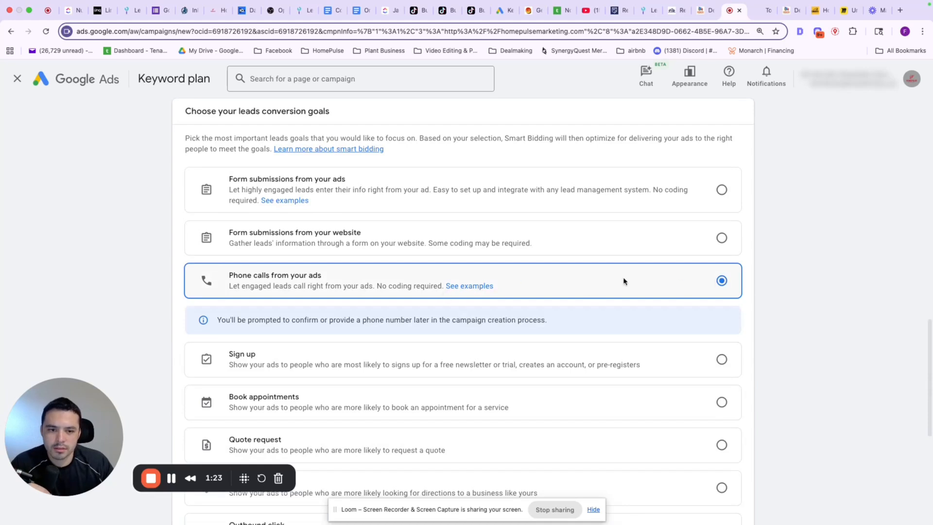
scroll(623, 281, down, 7)
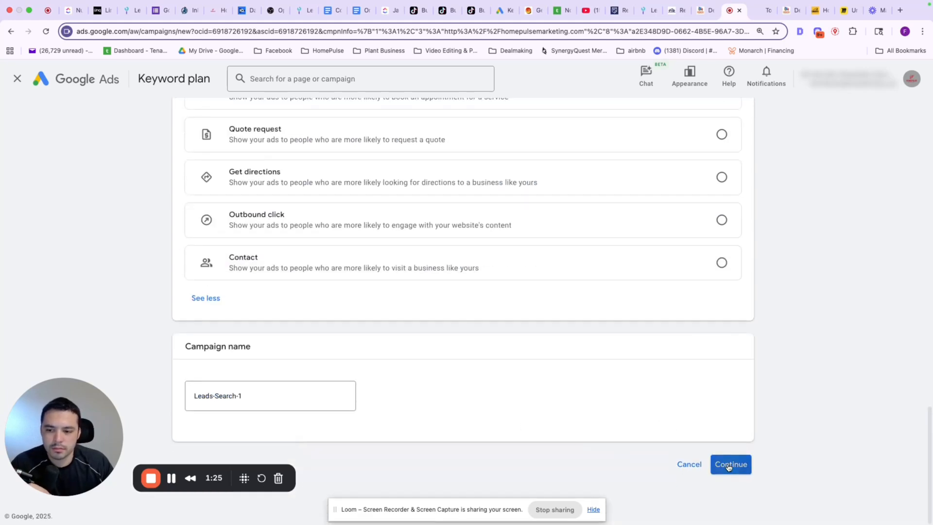
click(728, 466)
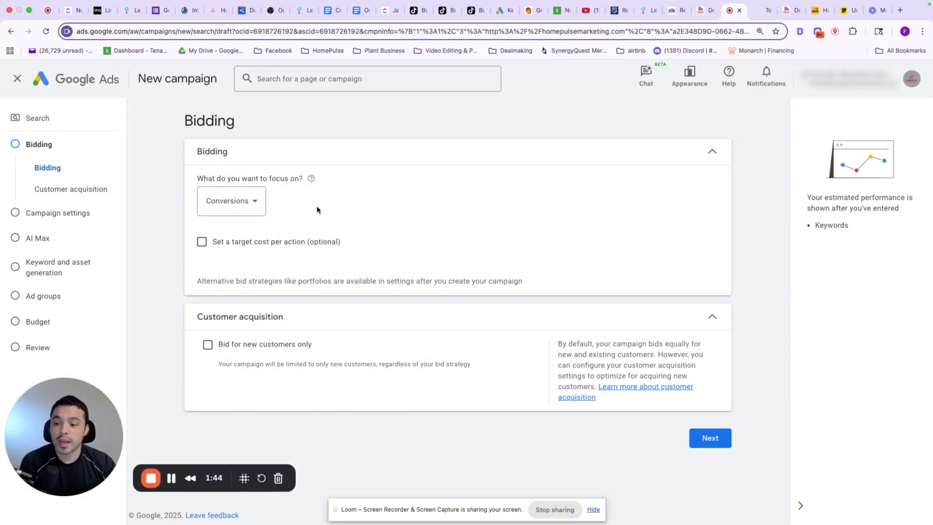
Focus bidding on Clicks with a maximum CPC bid limit of $50 and proceed to the campaign settings.
click(264, 202)
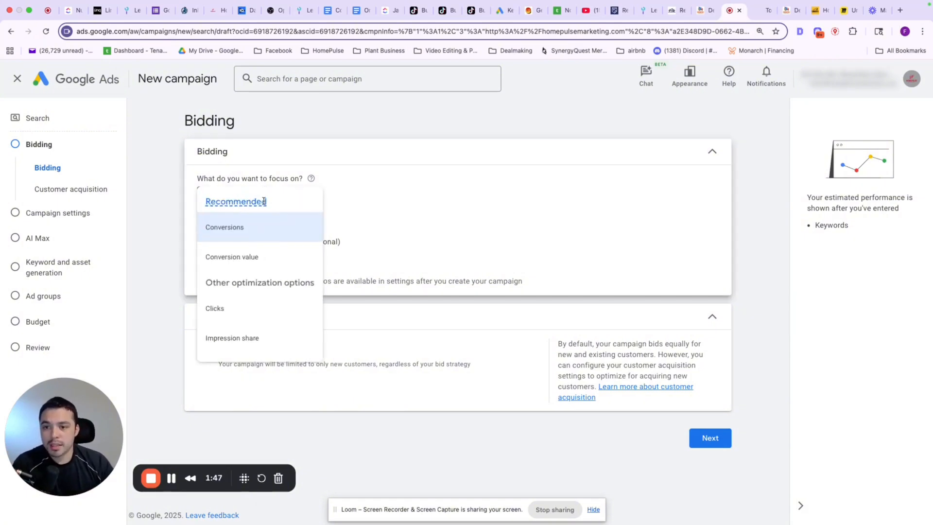
click(253, 308)
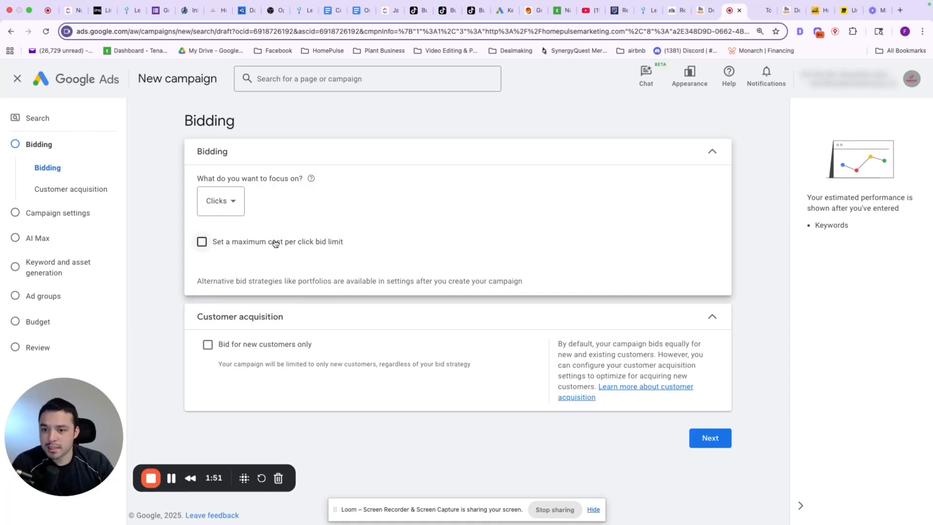
click(280, 243)
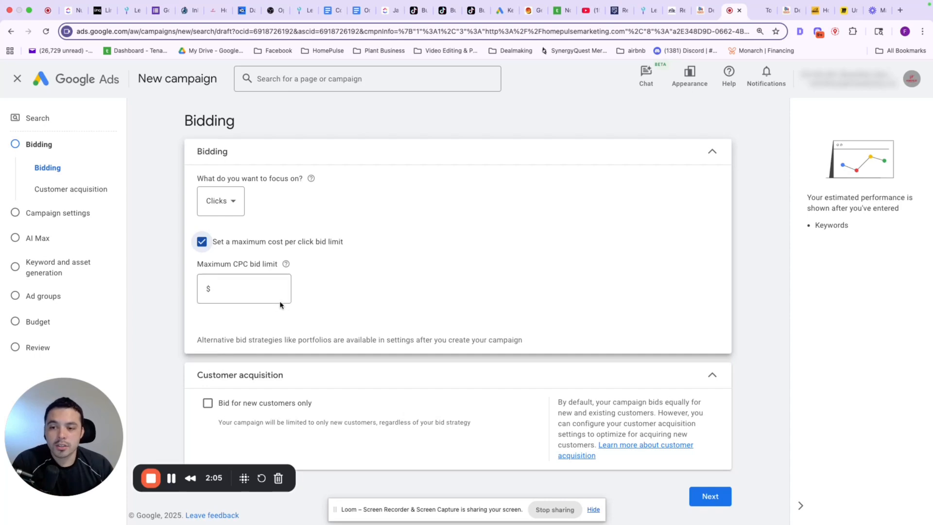
click(266, 290)
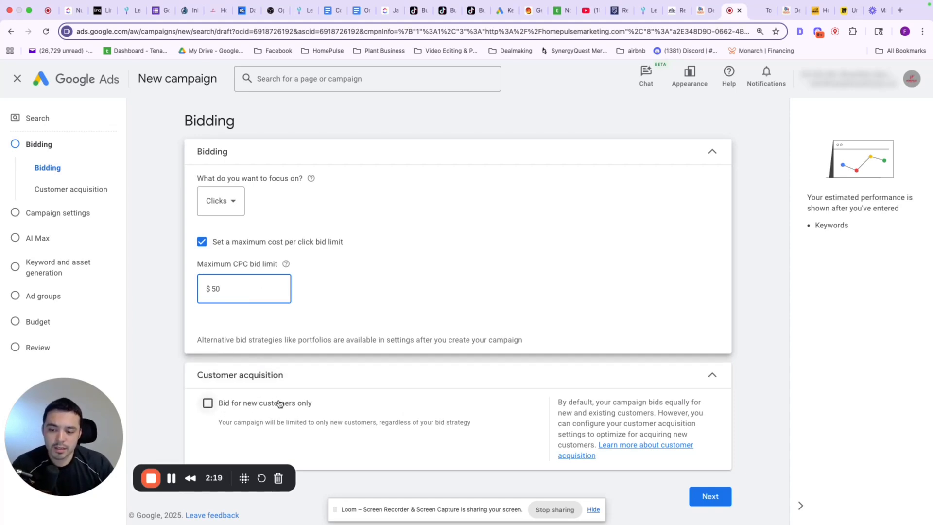
click(708, 490)
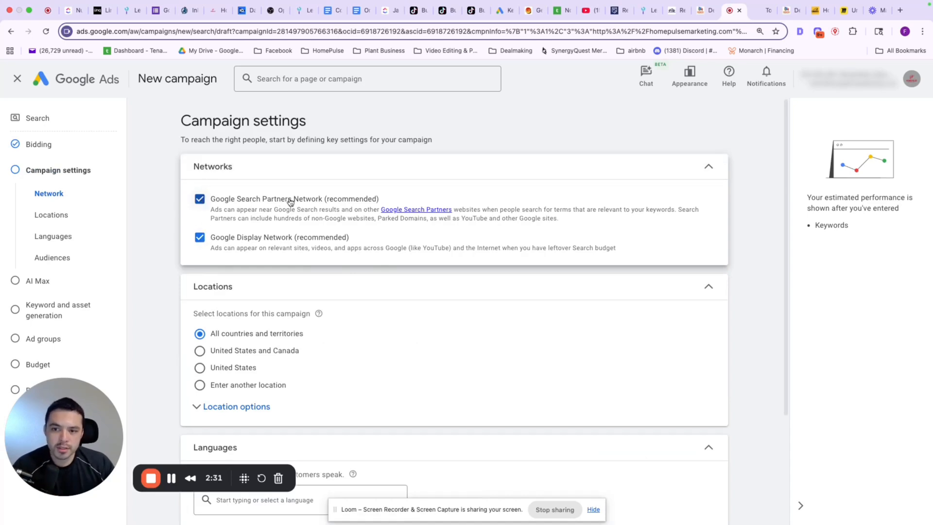
Turn off both the Google Display Network and the Google Search Partners Network for the campaign.
click(200, 237)
click(200, 201)
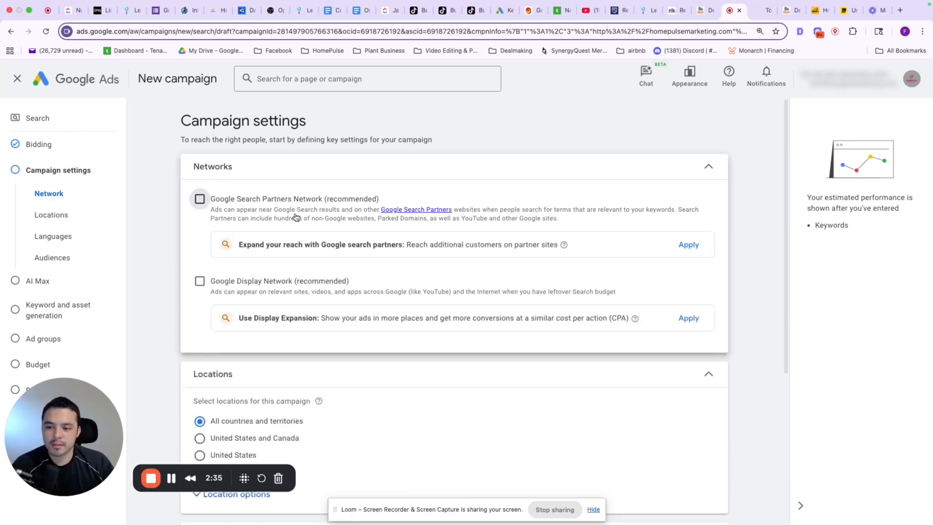
scroll(308, 227, down, 2)
scroll(310, 234, up, 1)
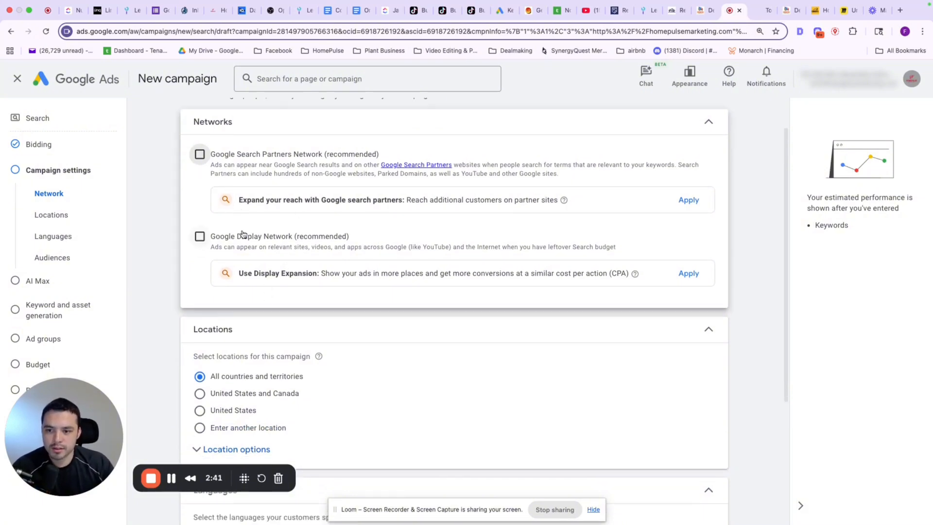
Expand the location options and use the advanced location search to include the city of Houston, Texas, United States as the target.
scroll(244, 236, down, 3)
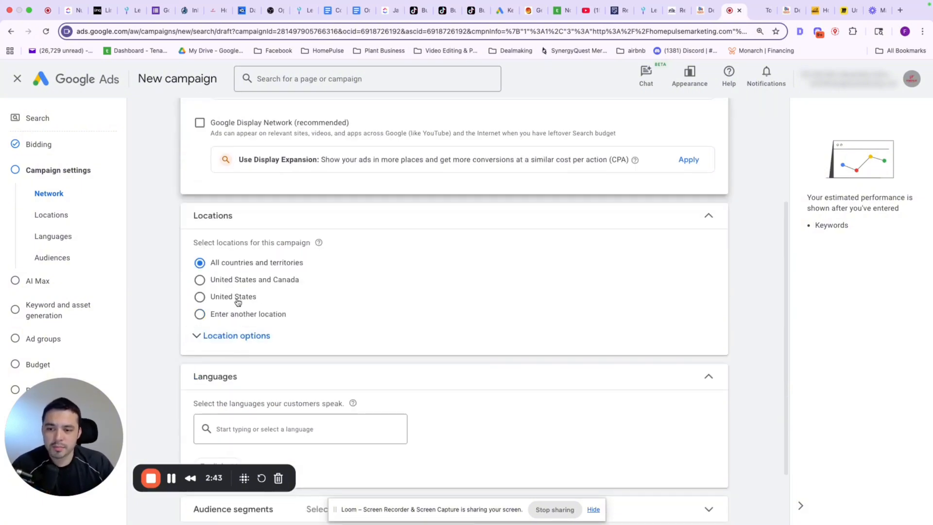
click(243, 340)
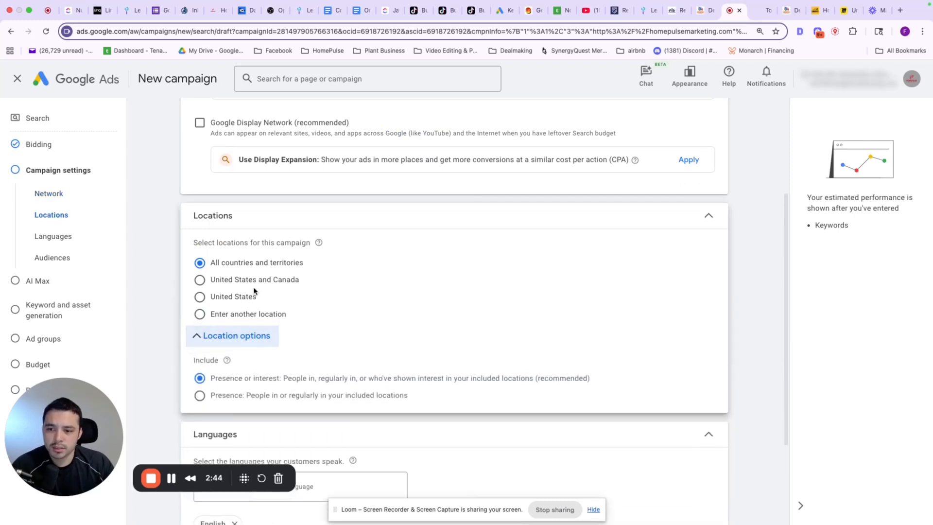
click(224, 316)
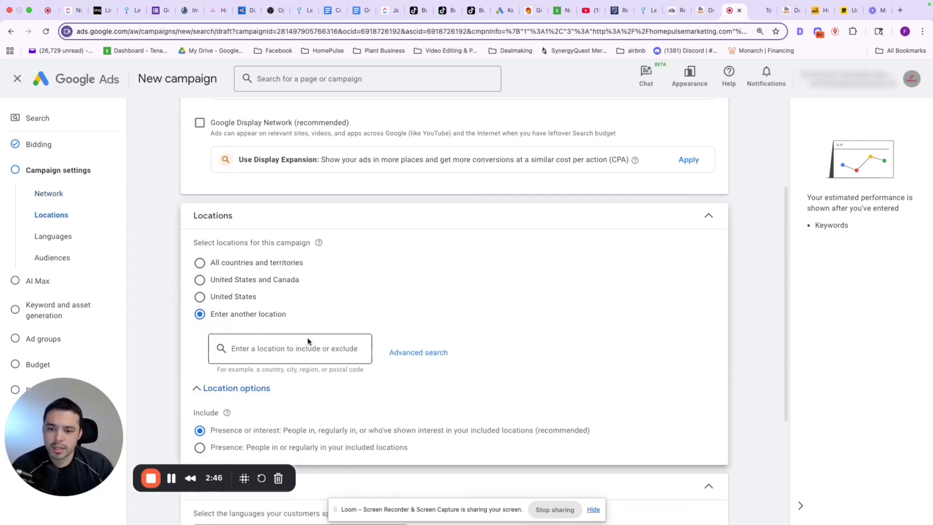
click(426, 353)
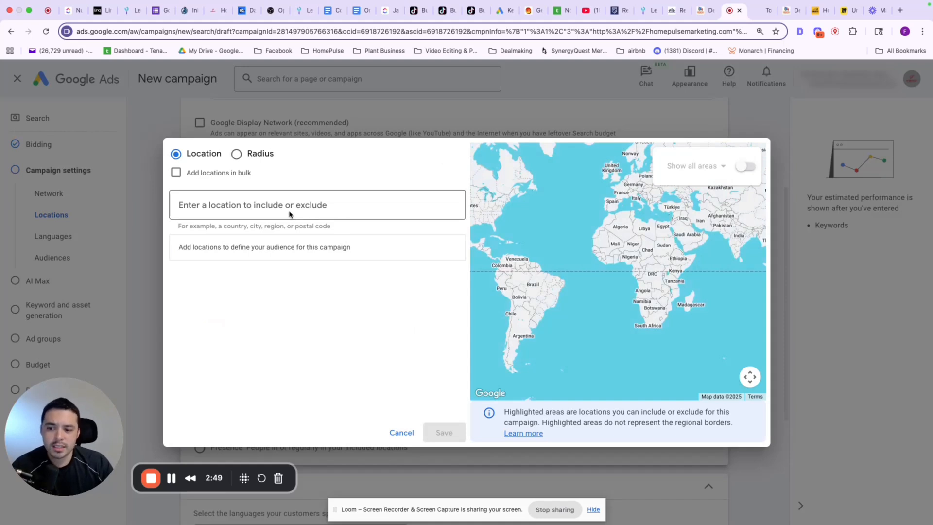
click(258, 201)
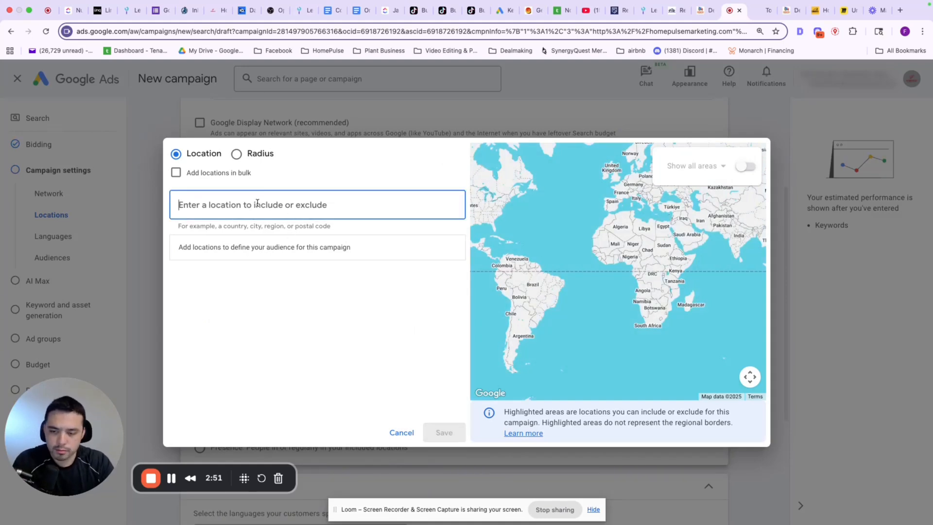
text(houston)
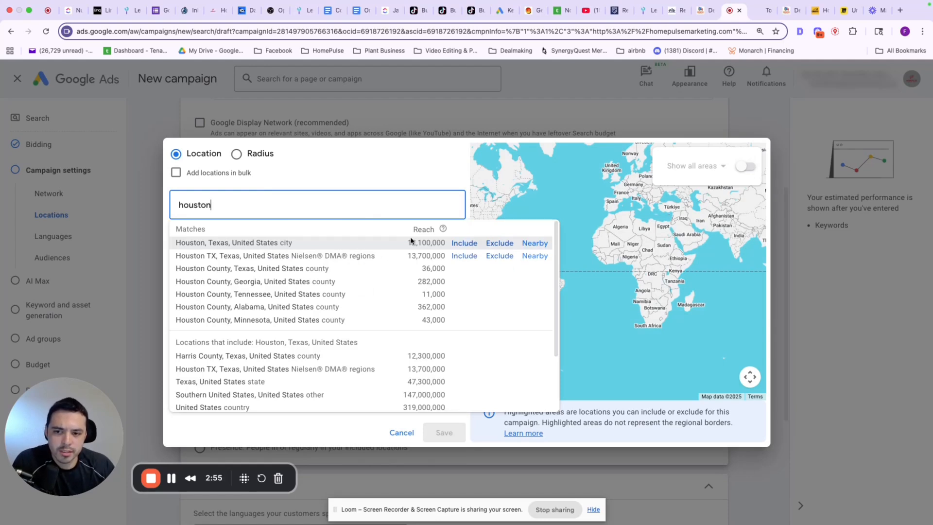
click(462, 244)
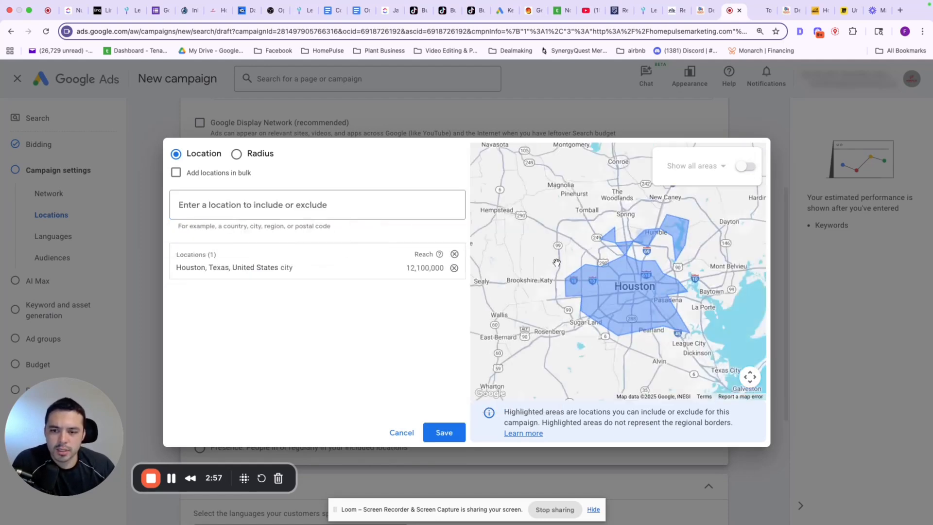
click(236, 154)
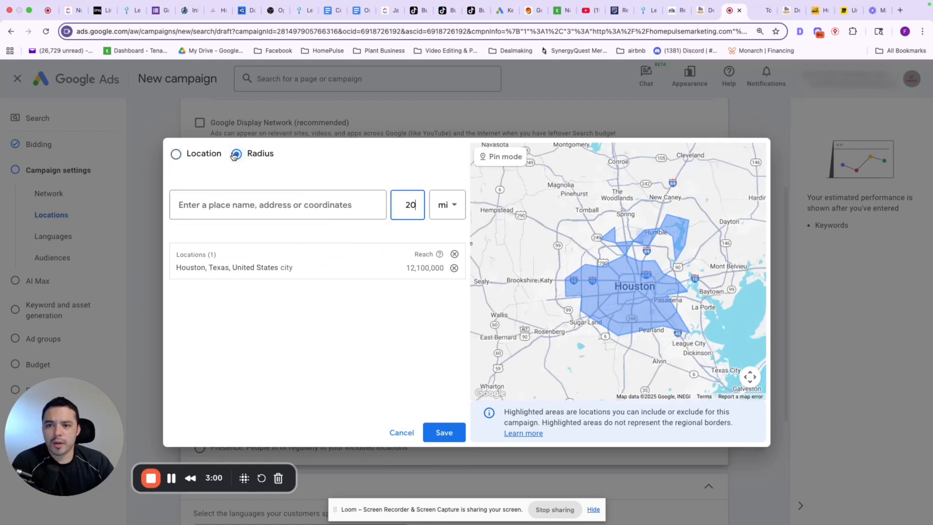
click(189, 156)
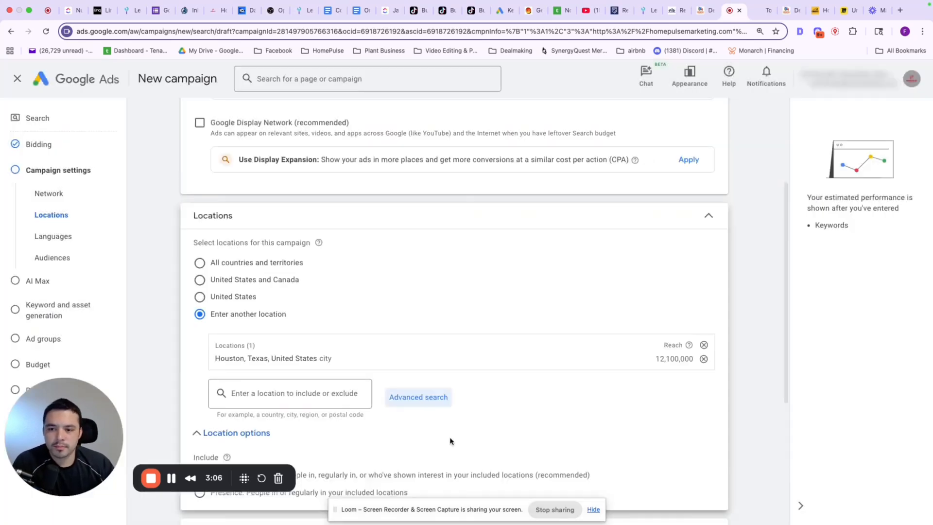
click(447, 433)
Limit location targeting to Presence: people in or regularly in the included locations.
scroll(298, 303, down, 3)
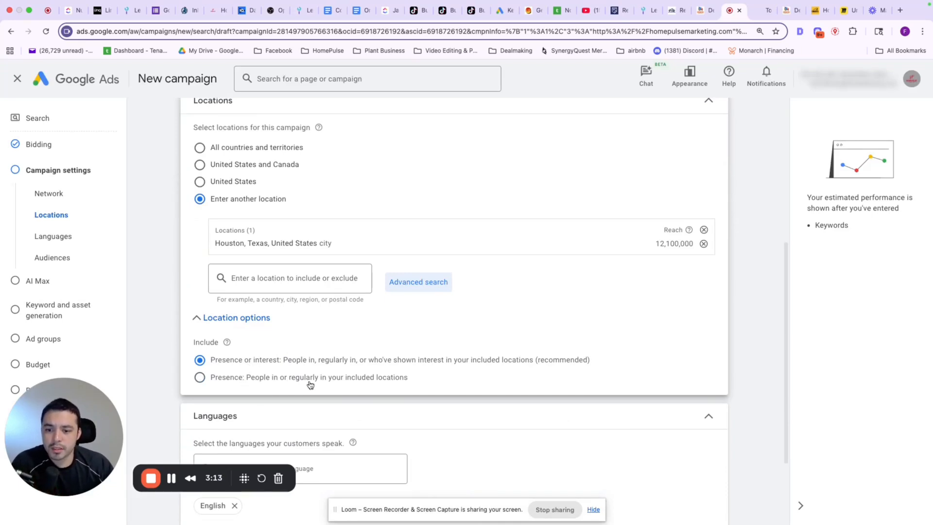
click(200, 381)
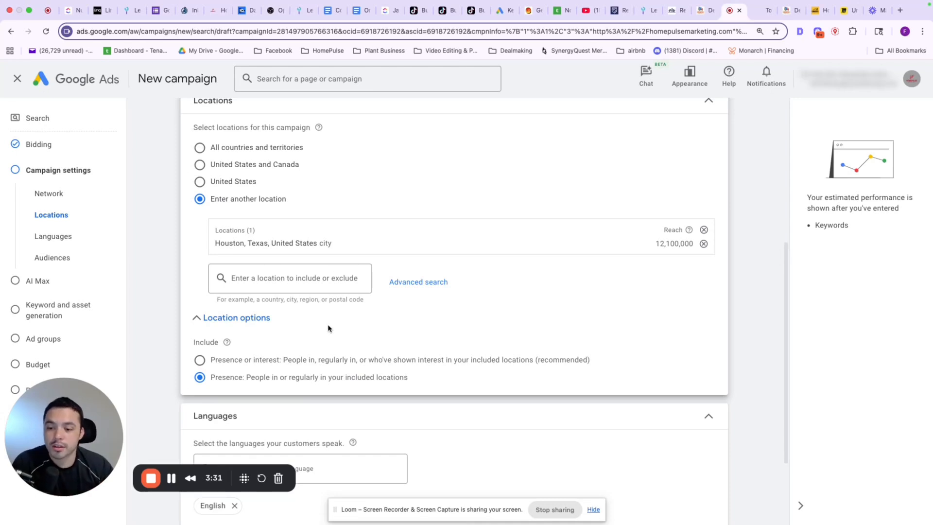
scroll(328, 329, down, 5)
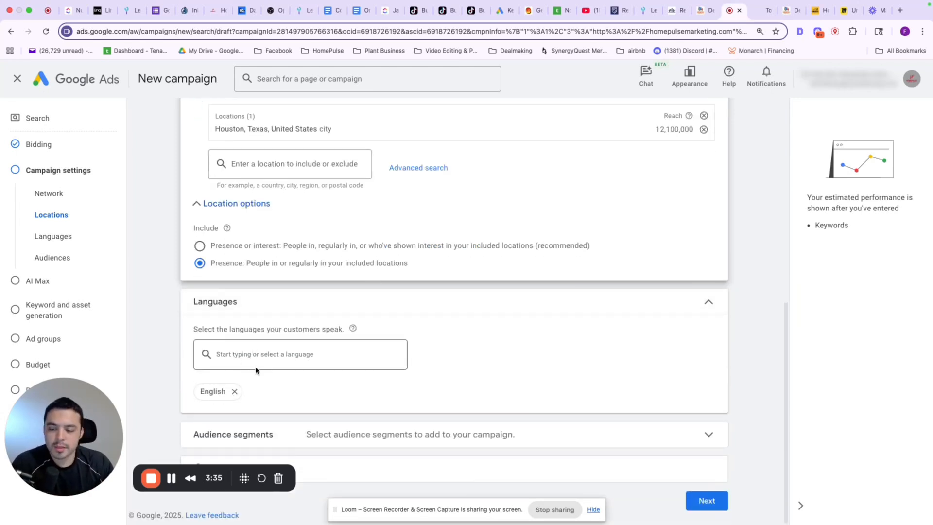
Leave the audience segments empty and proceed past the campaign settings and AI Max, keeping AI Max turned off.
click(551, 434)
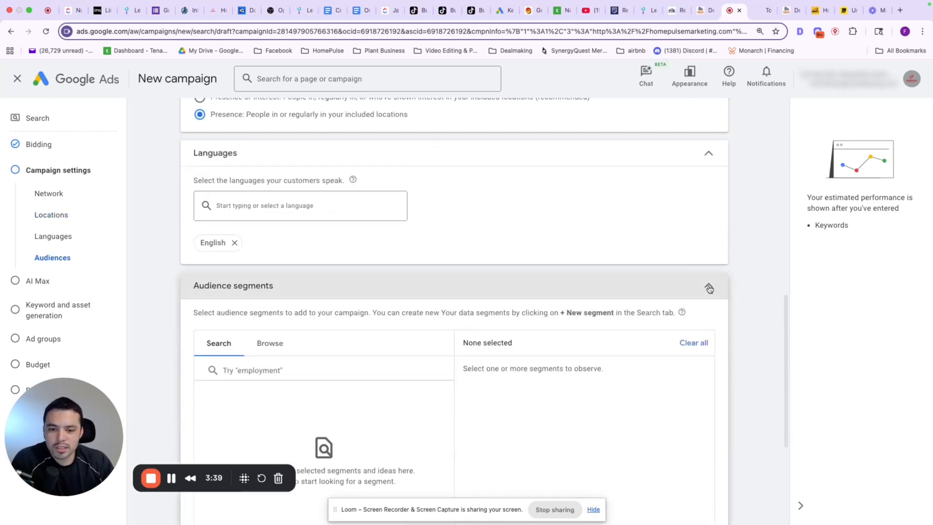
click(709, 288)
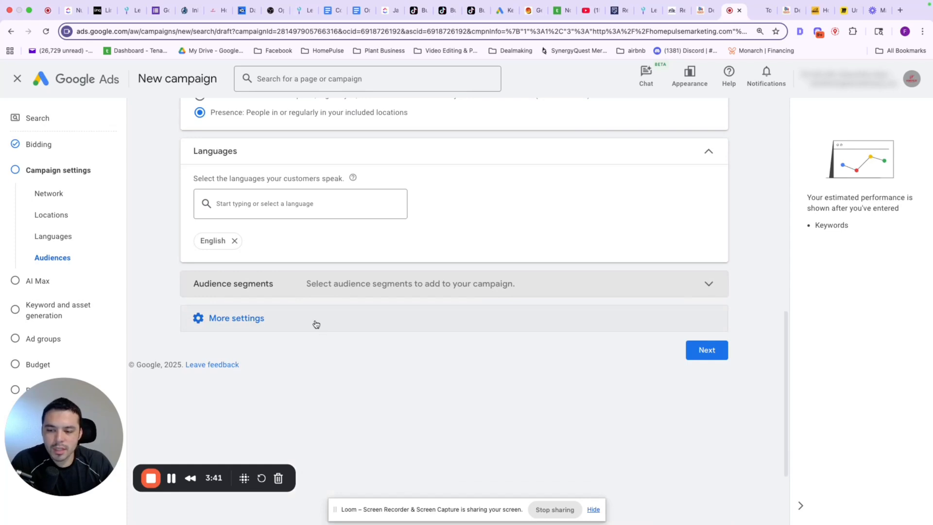
click(710, 351)
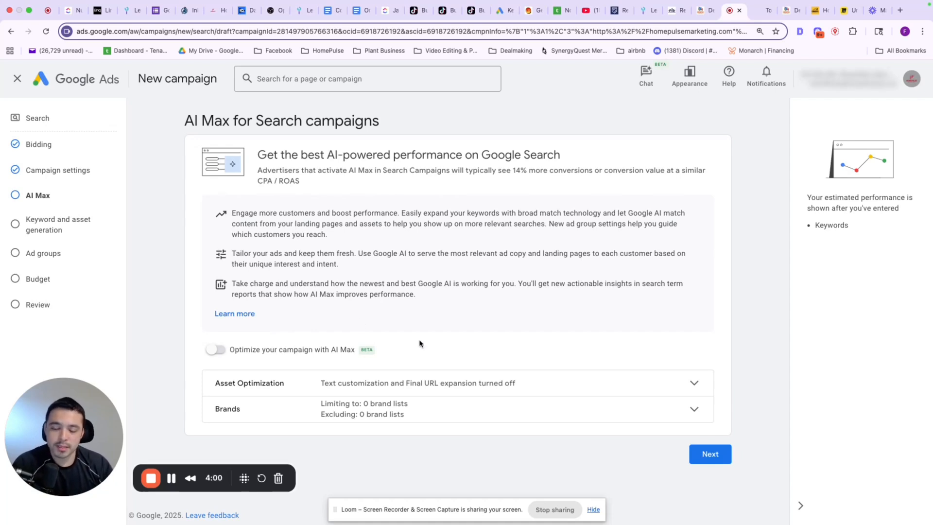
click(710, 454)
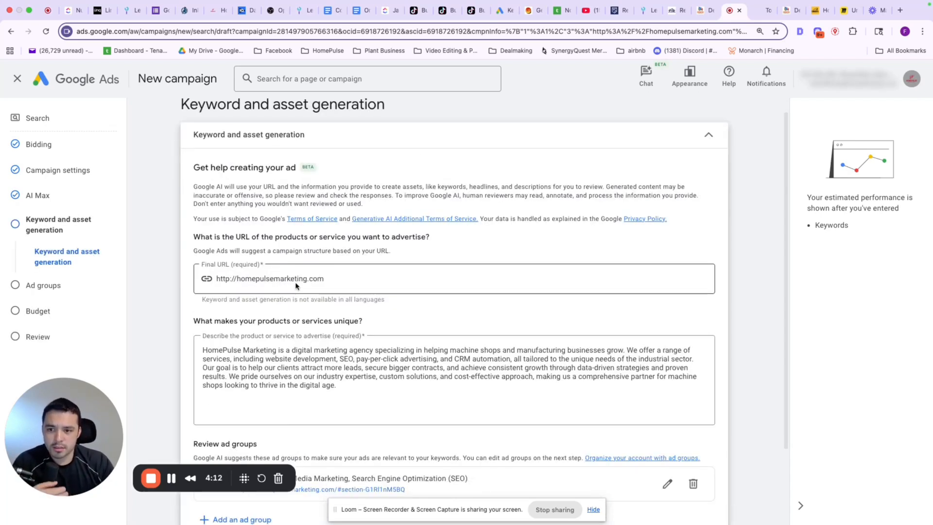
Review the final URL and suggested ad groups, then skip the keyword and asset generation.
drag(321, 279, 213, 280)
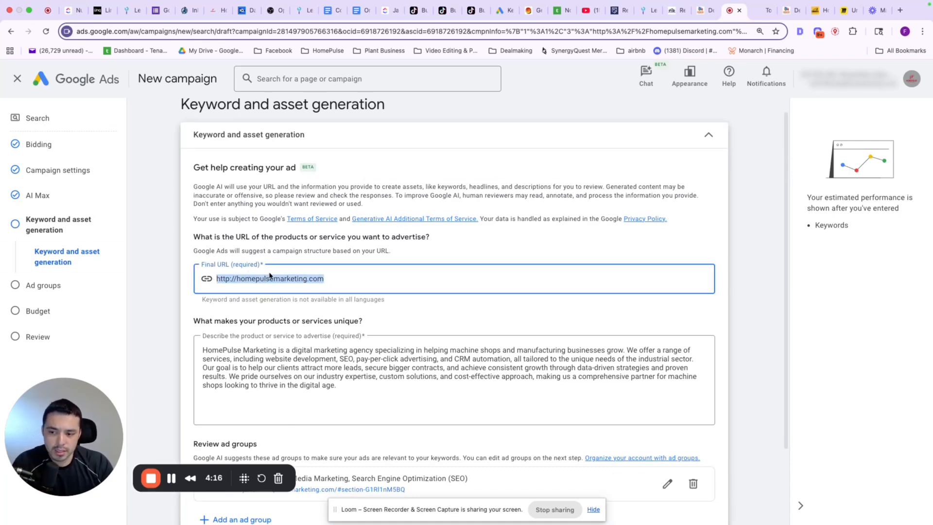
scroll(309, 274, down, 1)
scroll(309, 274, down, 1)
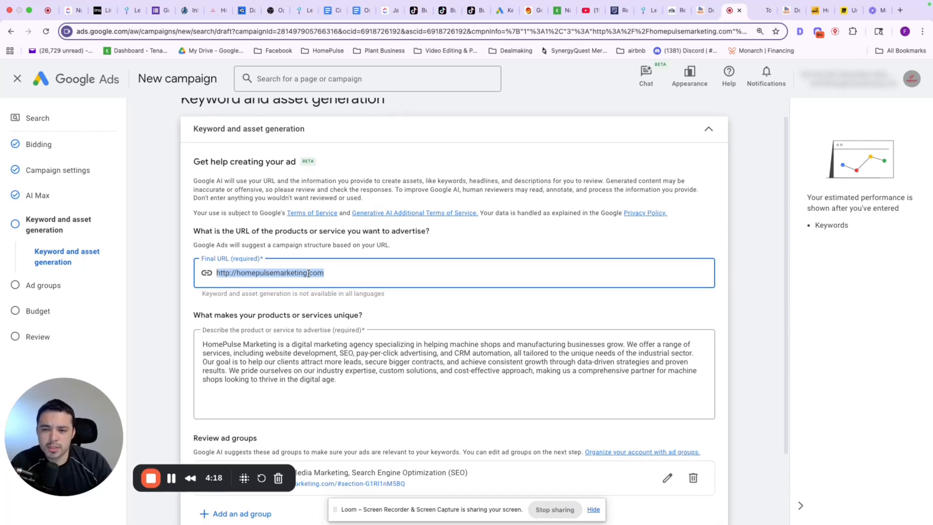
scroll(301, 245, down, 5)
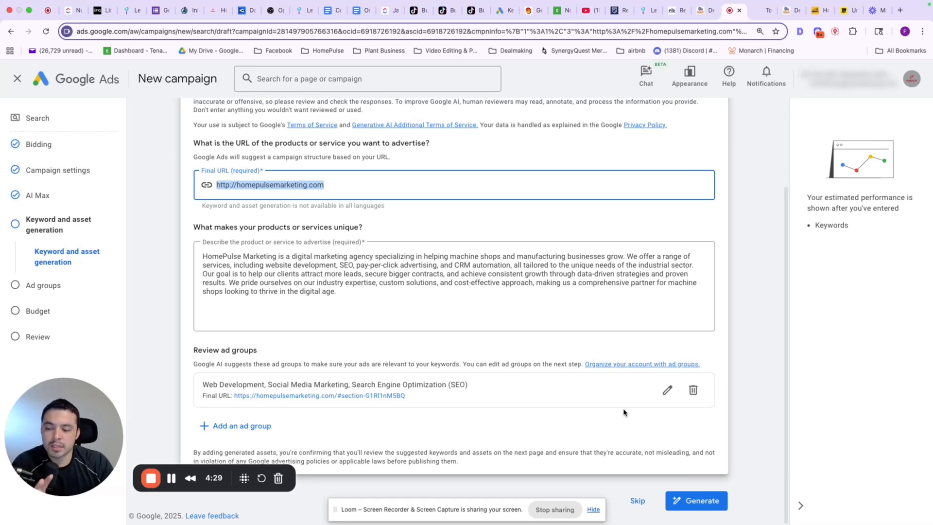
click(638, 505)
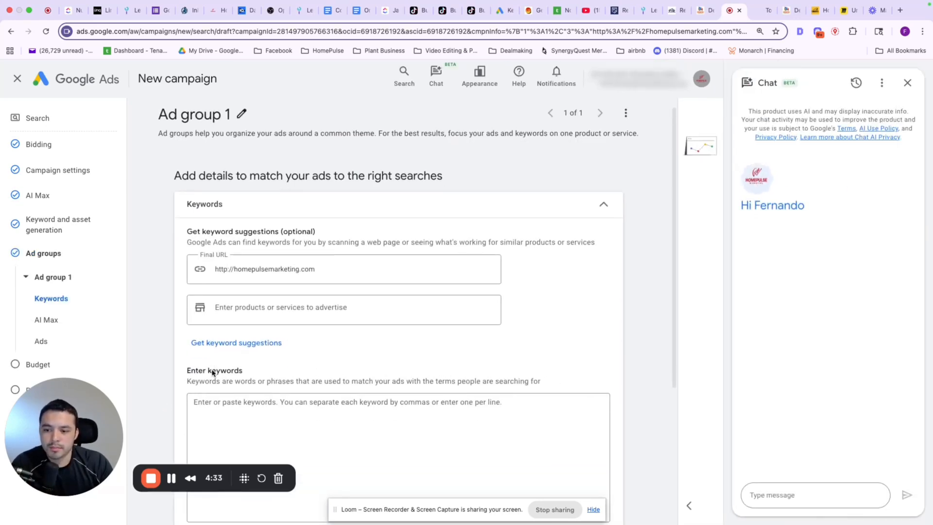
Close the AI chat assistant to clear the ad group page.
scroll(213, 372, down, 3)
scroll(252, 291, up, 2)
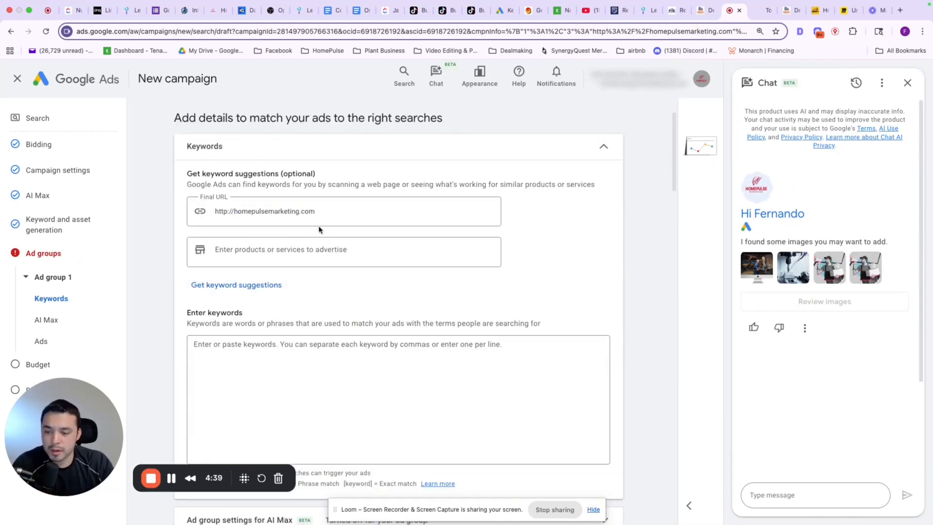
click(908, 84)
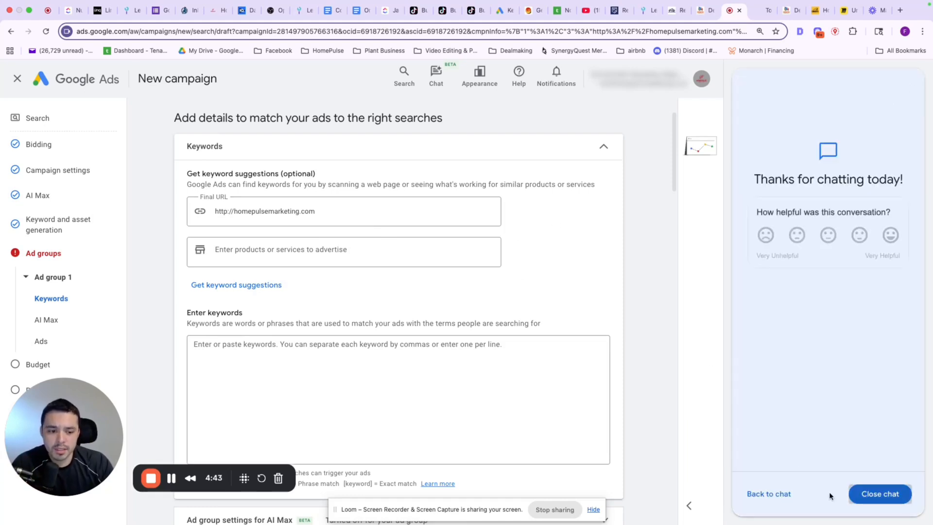
click(879, 494)
Enter phrase and exact match keywords for Ad group 1, such as [patio contractors near me], "patio companies near me" and [Patio builders in houston].
scroll(308, 325, down, 1)
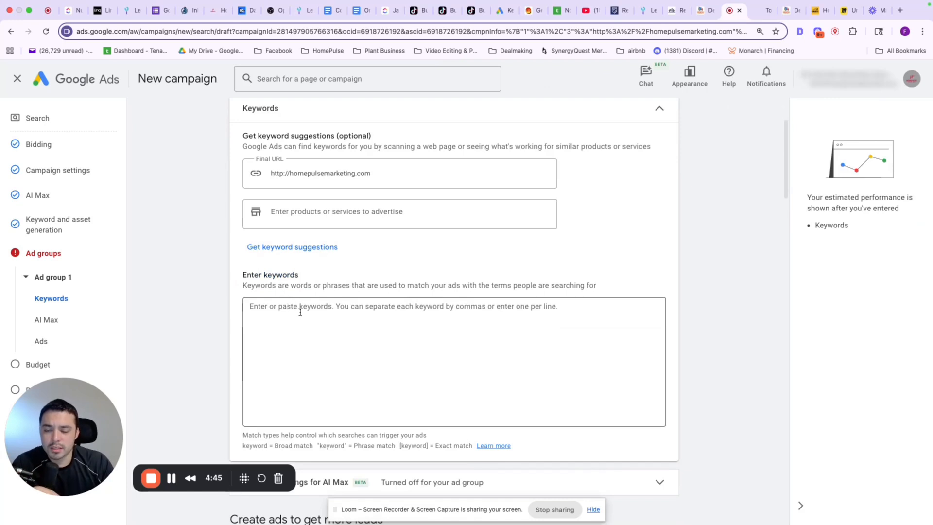
click(298, 316)
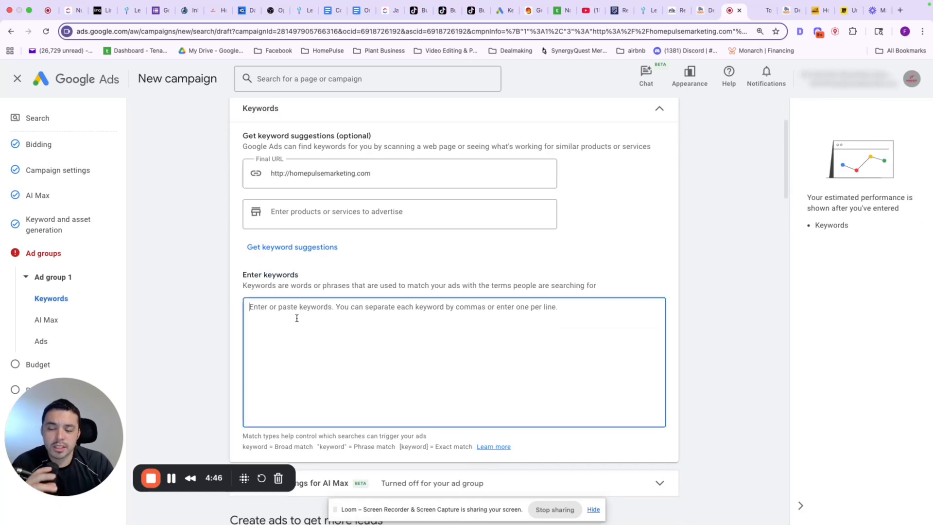
click(172, 478)
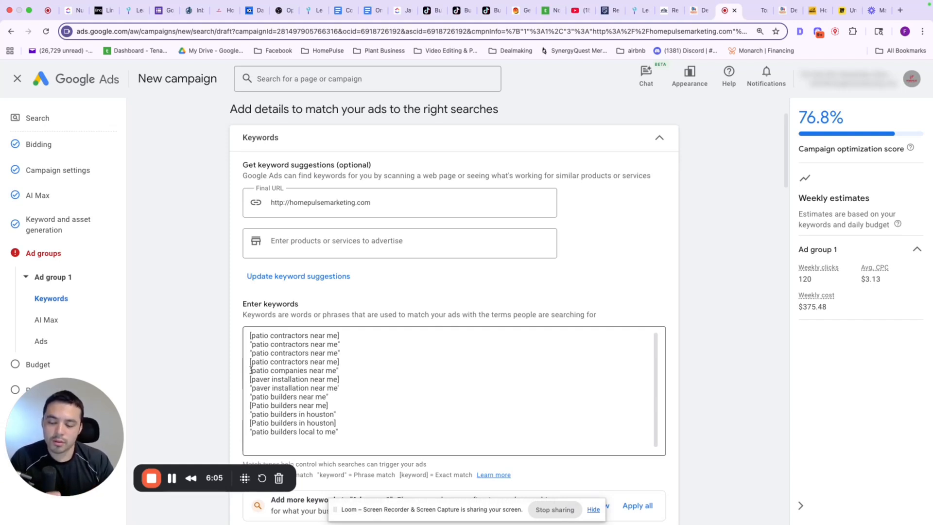
Set the ad's display path to "patio builders" and "Get a quote".
scroll(421, 316, down, 3)
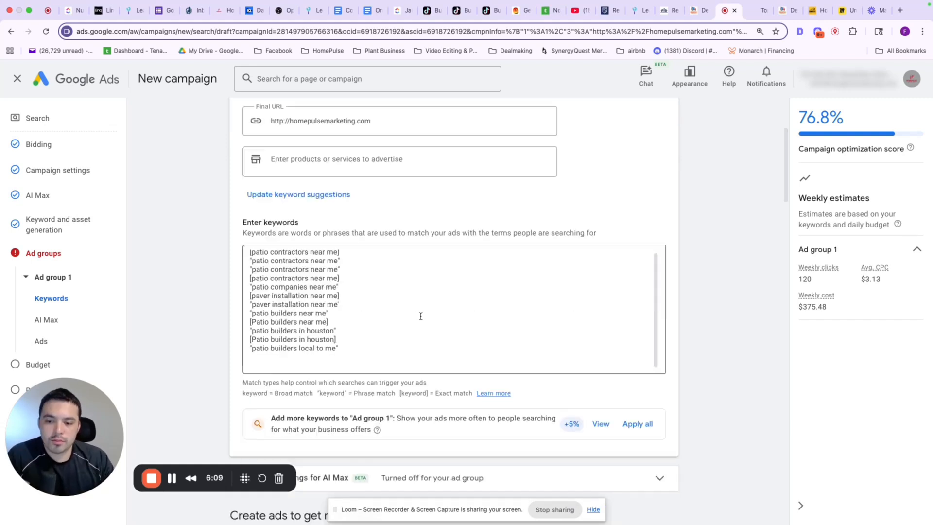
scroll(395, 334, down, 3)
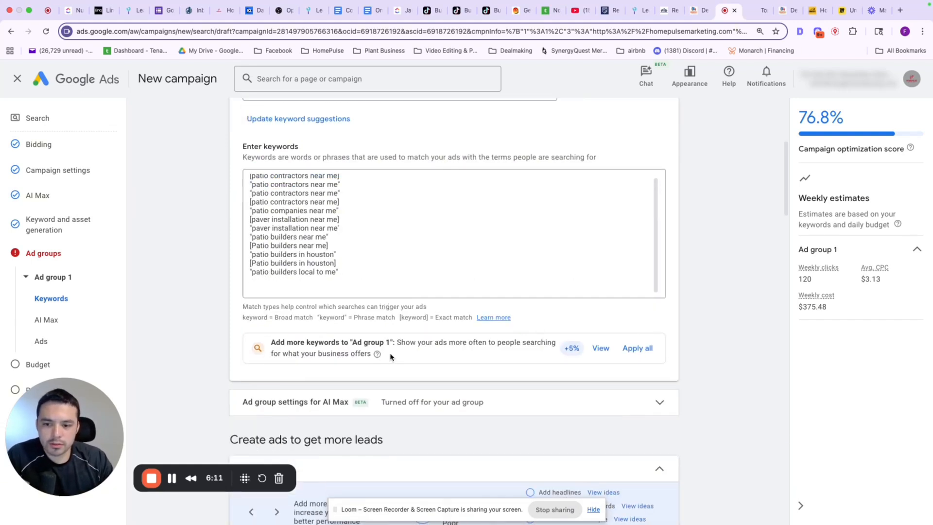
scroll(392, 358, down, 3)
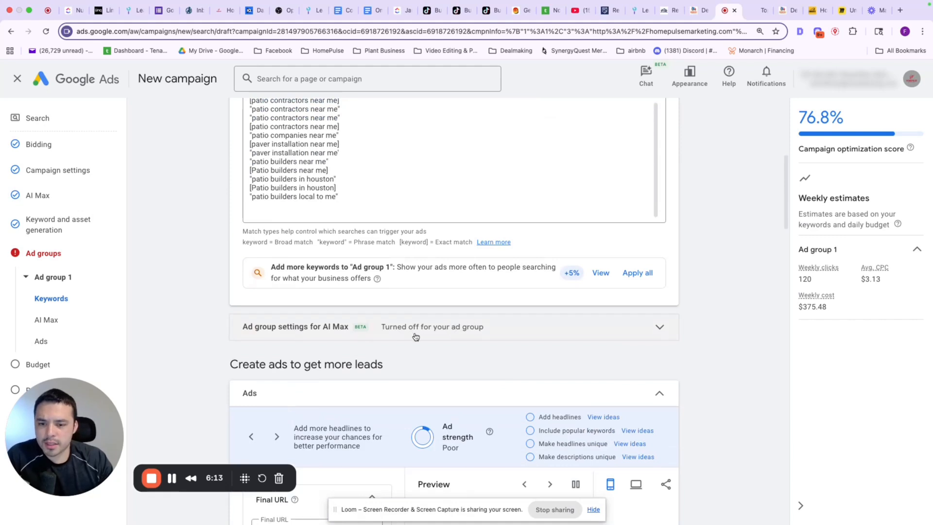
scroll(428, 334, down, 5)
scroll(355, 331, down, 1)
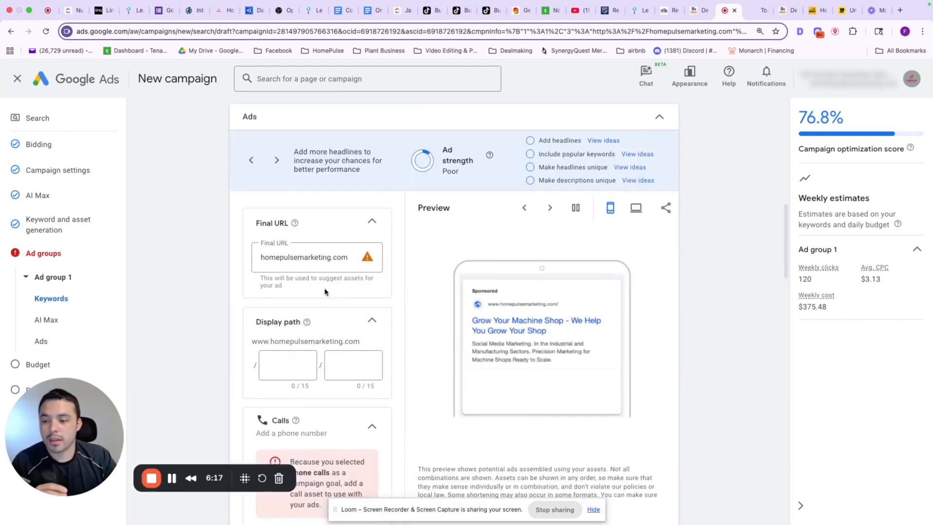
scroll(324, 291, down, 1)
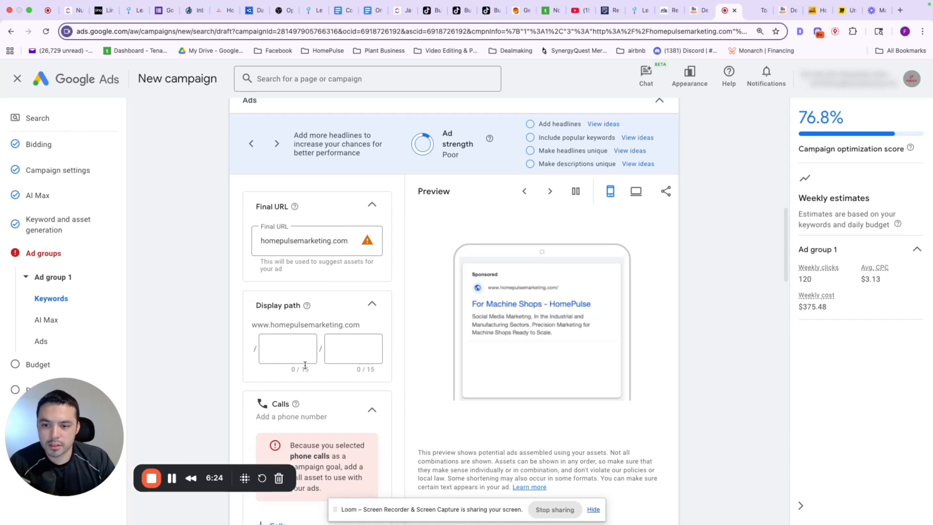
click(289, 344)
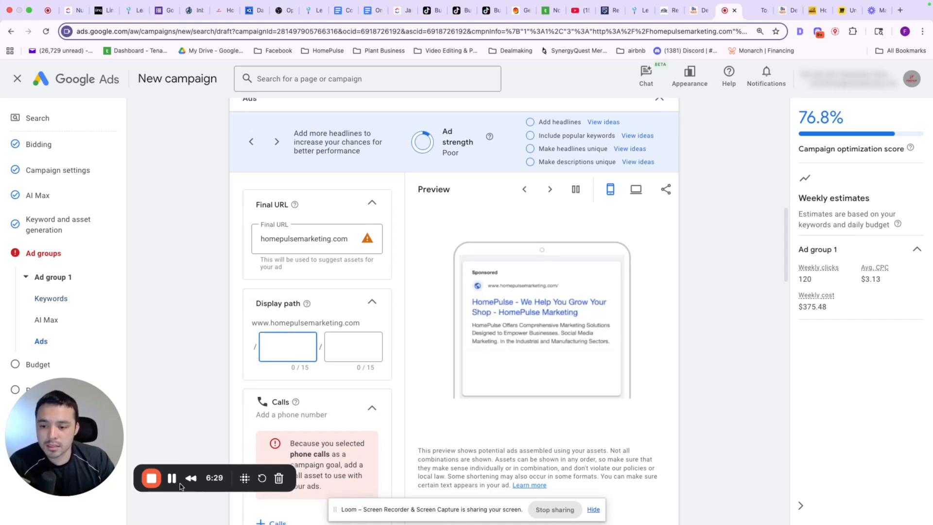
text(patio builders)
click(342, 343)
text(Get a f)
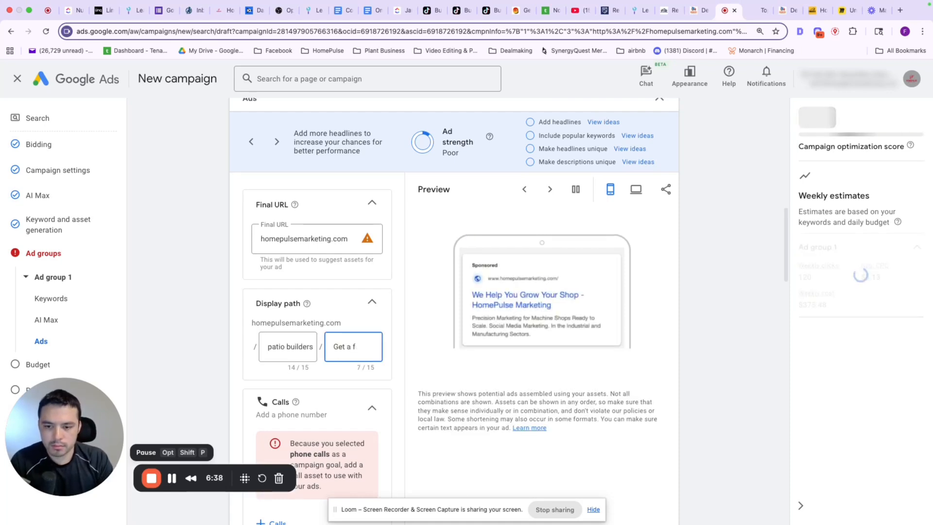
key(BackSpace)
text(quote)
Add a call asset to the campaign with the business's United States phone number.
scroll(299, 348, down, 5)
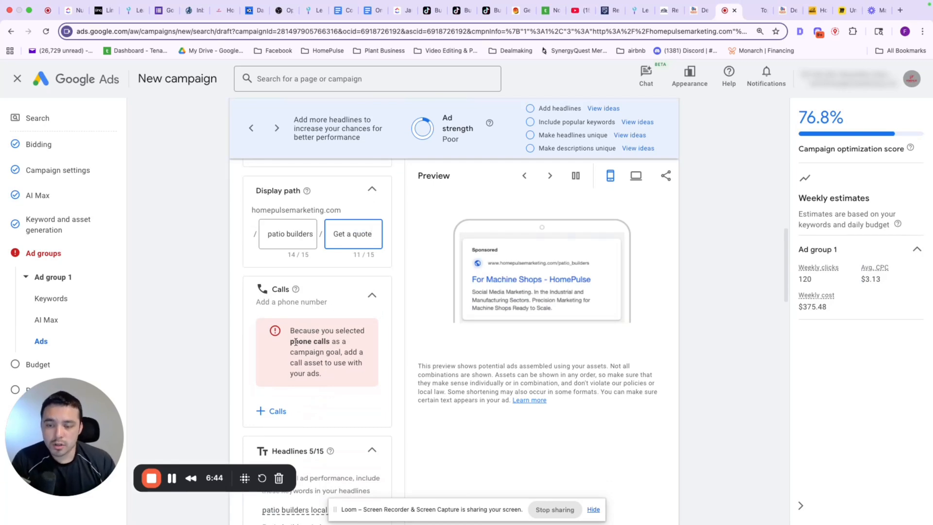
click(276, 411)
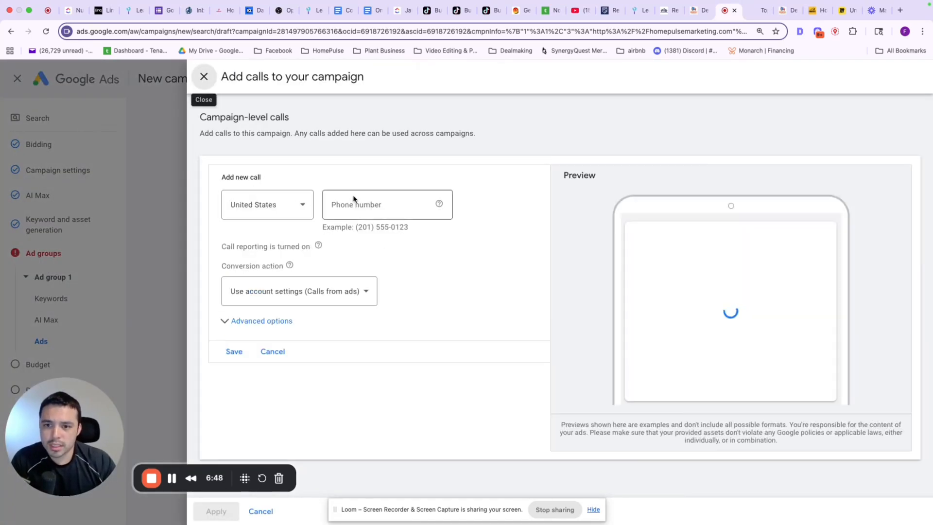
click(354, 199)
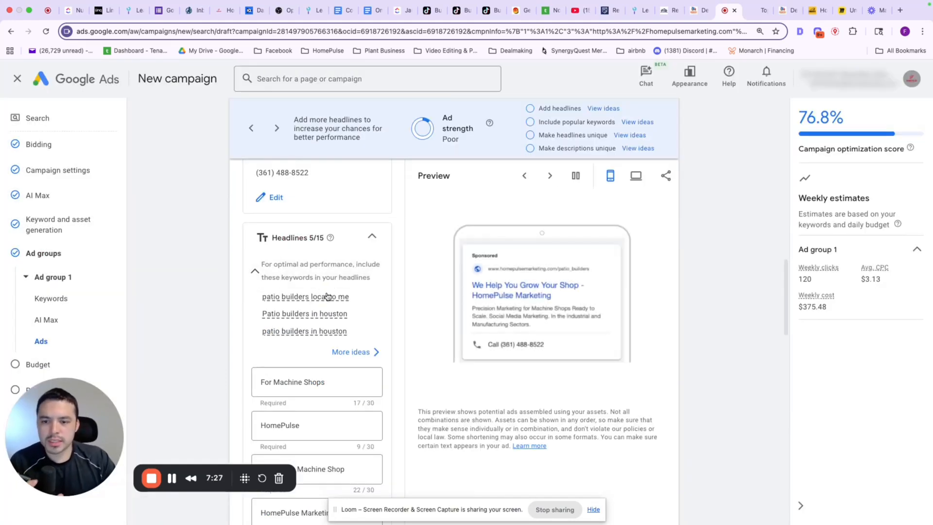
Replace the ad headlines with patio-focused ones such as "Patio Builders near you", "Concrete Patio Installation", "Stamped Concrete Patios" and "Custom Patio Builders".
click(355, 352)
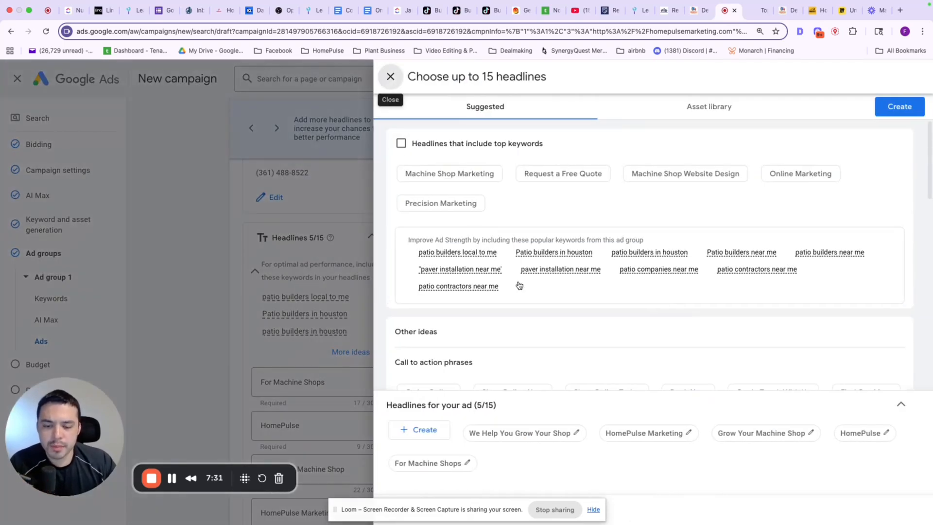
scroll(523, 291, down, 2)
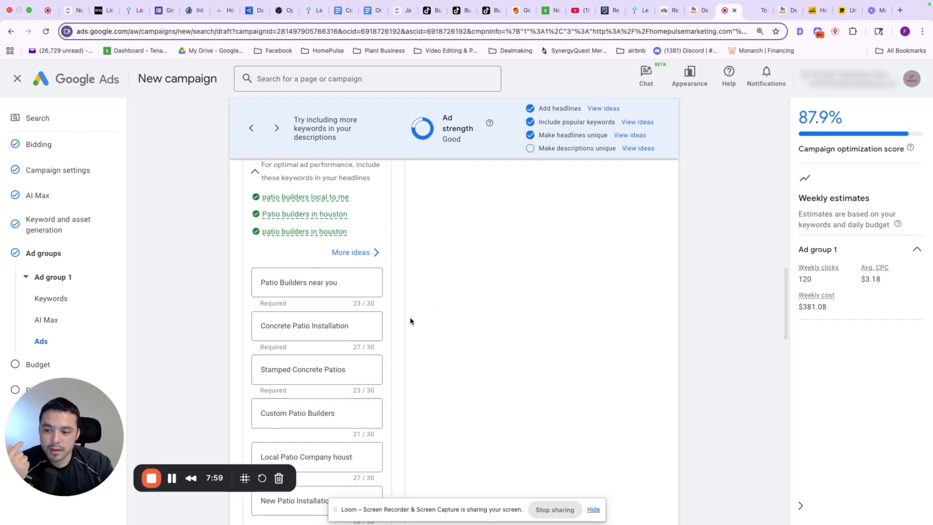
Add new campaign-level callouts, entering "Free Quote Today" as the first callout text.
scroll(308, 269, down, 2)
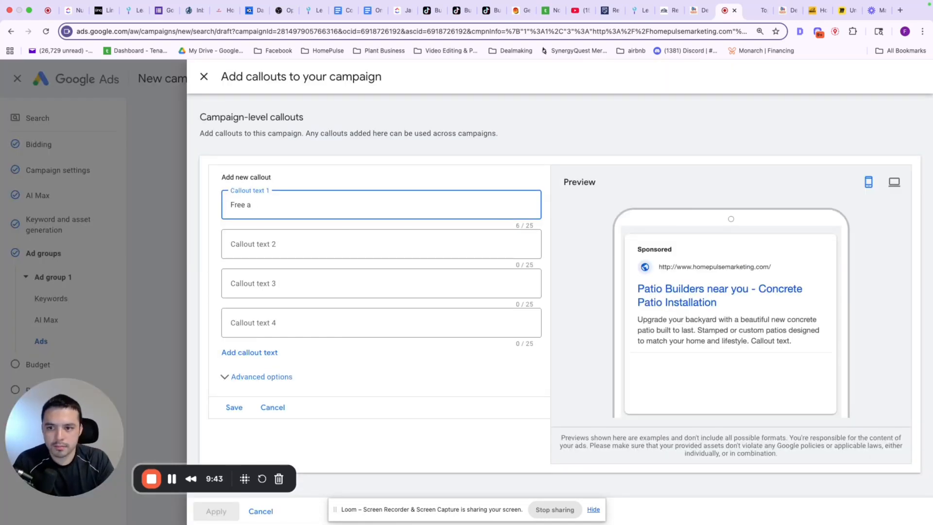
text(Quoew)
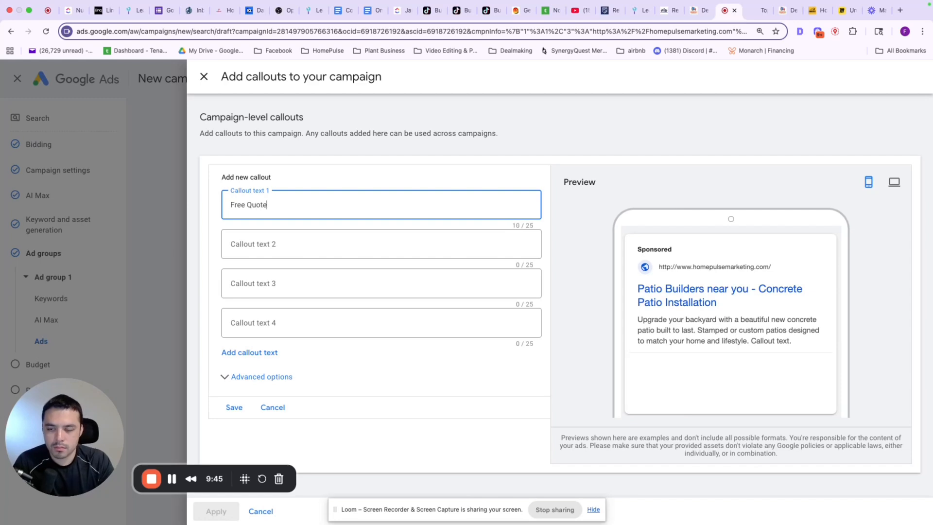
text( Toda)
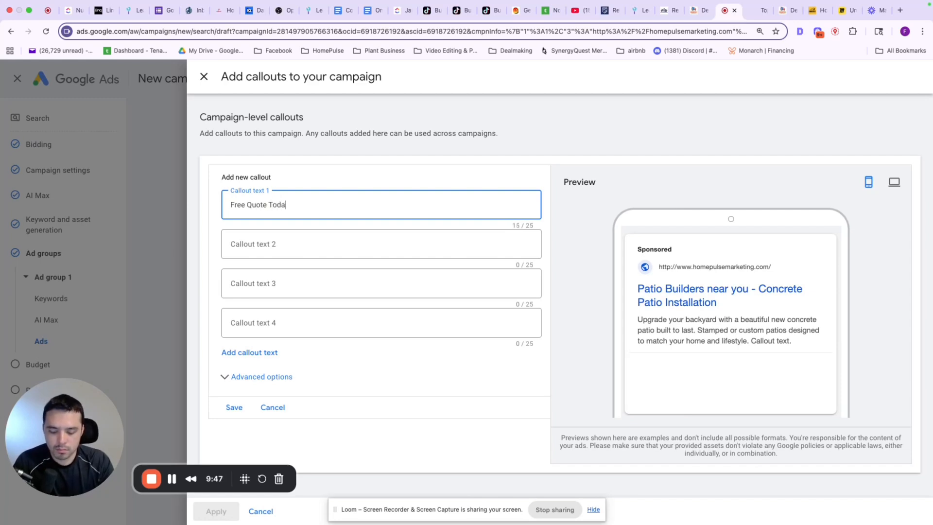
text(y)
Enter "Best Patio Builder" as the second callout text, dropping the "in Houston" ending.
click(246, 249)
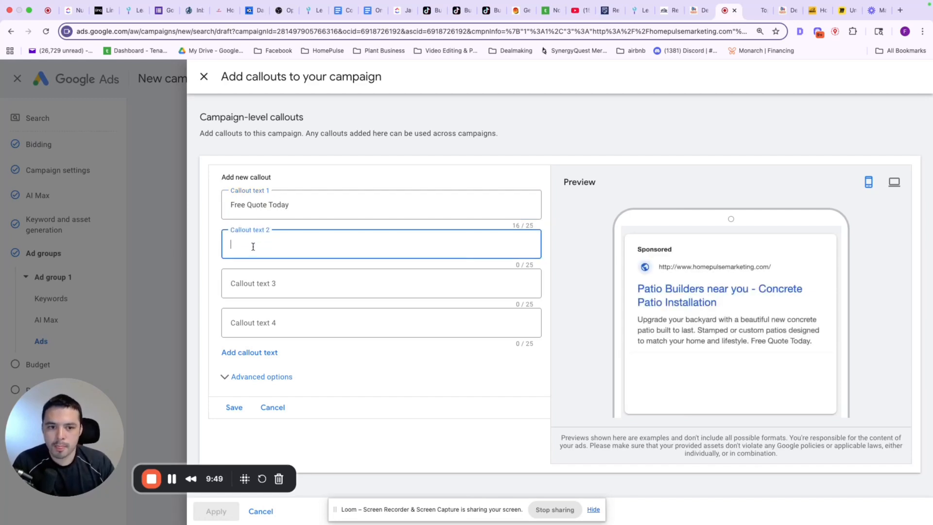
text(Best Pat)
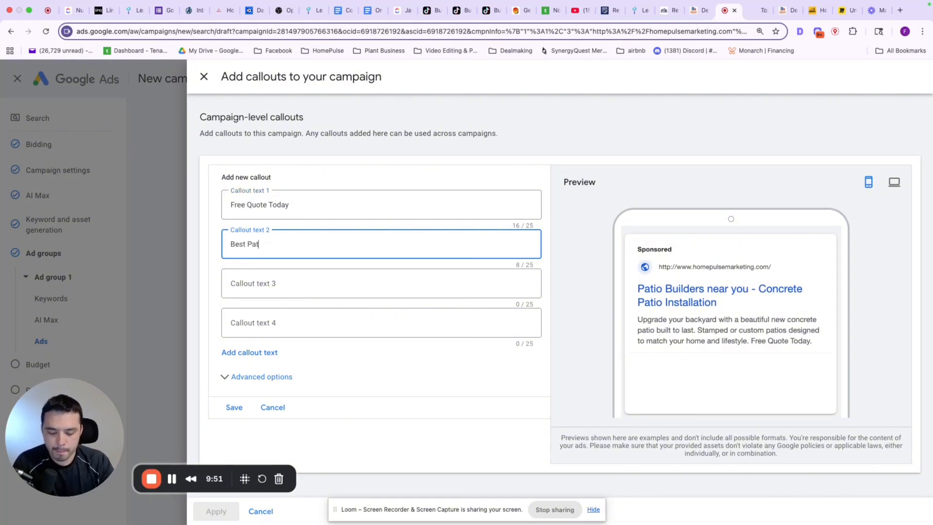
text(io Build)
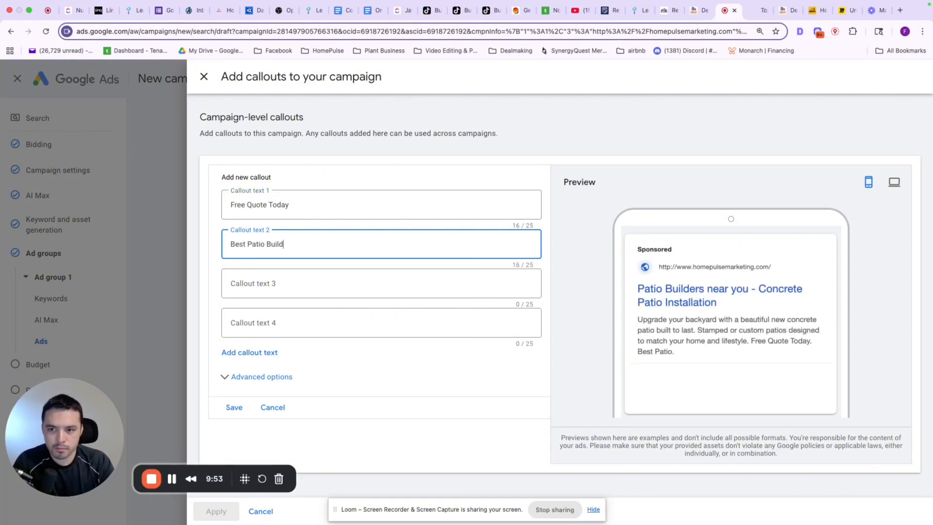
text(er in Houston)
key(BackSpace)
key(BackSpace)
key(BackSpace)
key(BackSpace)
key(BackSpace)
key(BackSpace)
key(BackSpace)
key(BackSpace)
key(BackSpace)
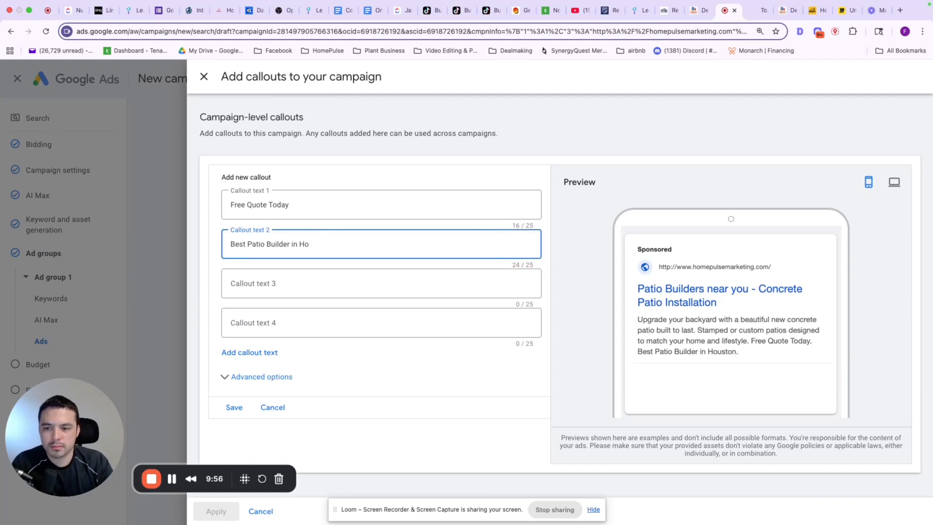
text(HOuston)
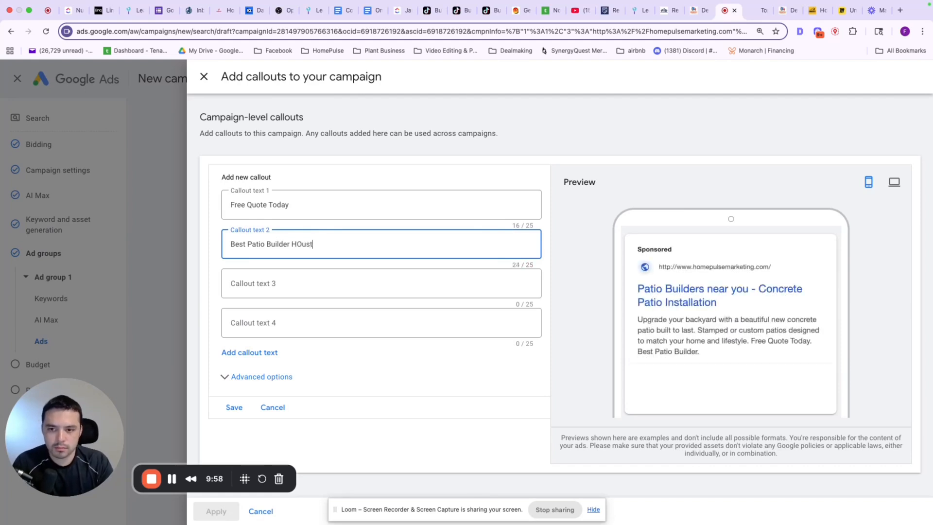
key(BackSpace)
key(BackSpace)
key(BackSpace)
key(BackSpace)
key(BackSpace)
key(BackSpace)
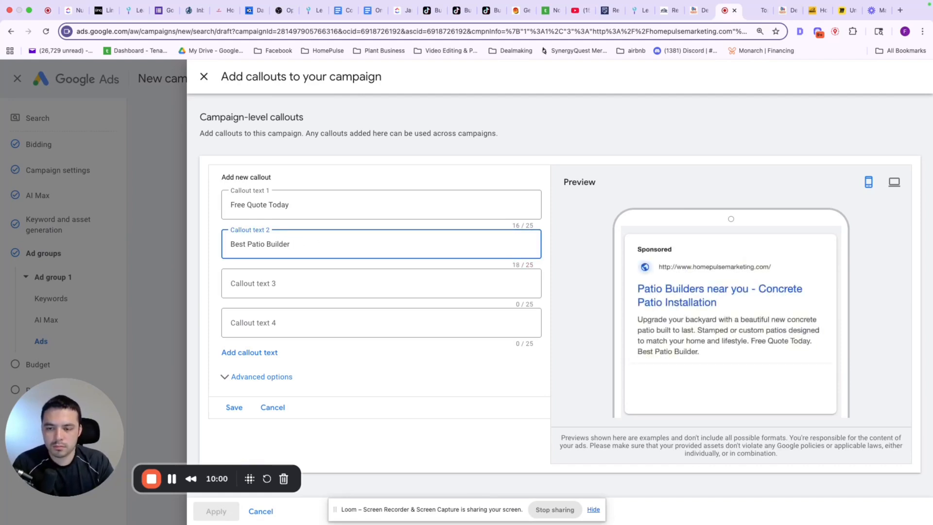
Reword the second callout to "Patio Builder near you", save it and apply both callouts to the campaign.
text(near)
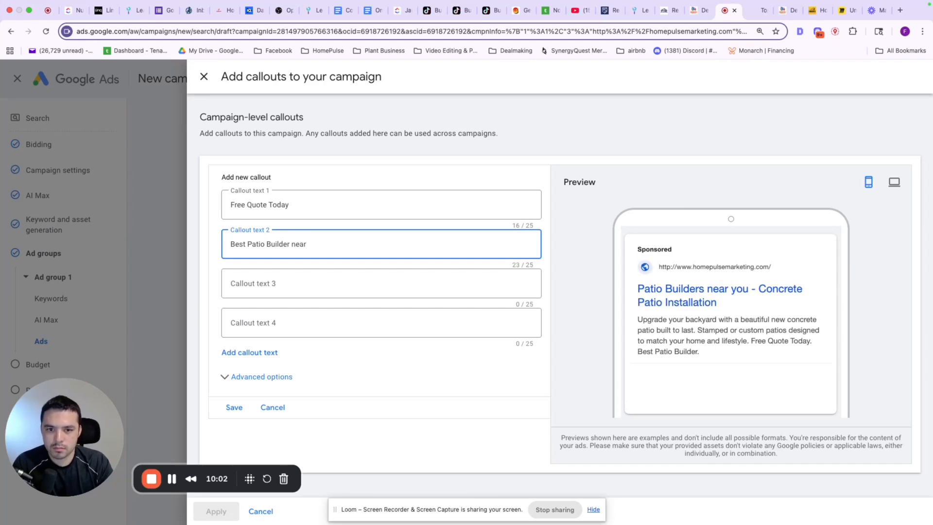
text( you)
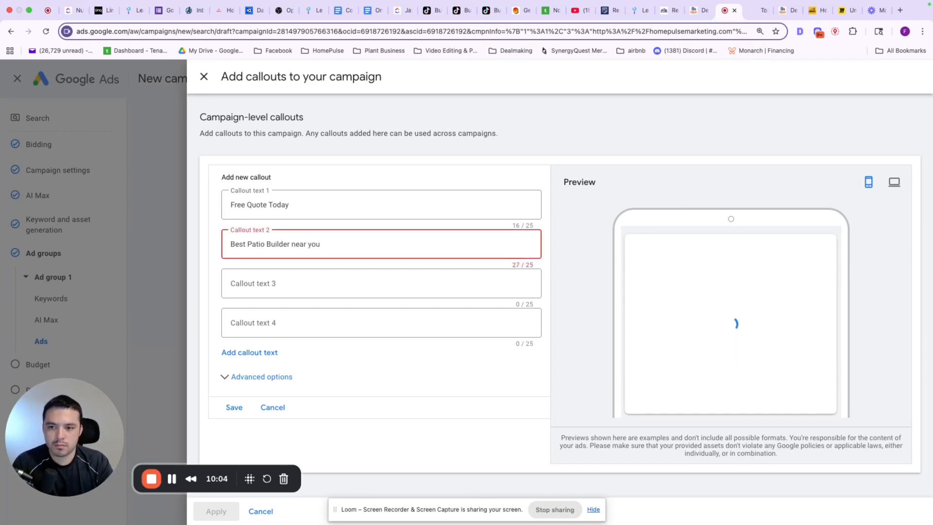
drag(249, 244, 219, 246)
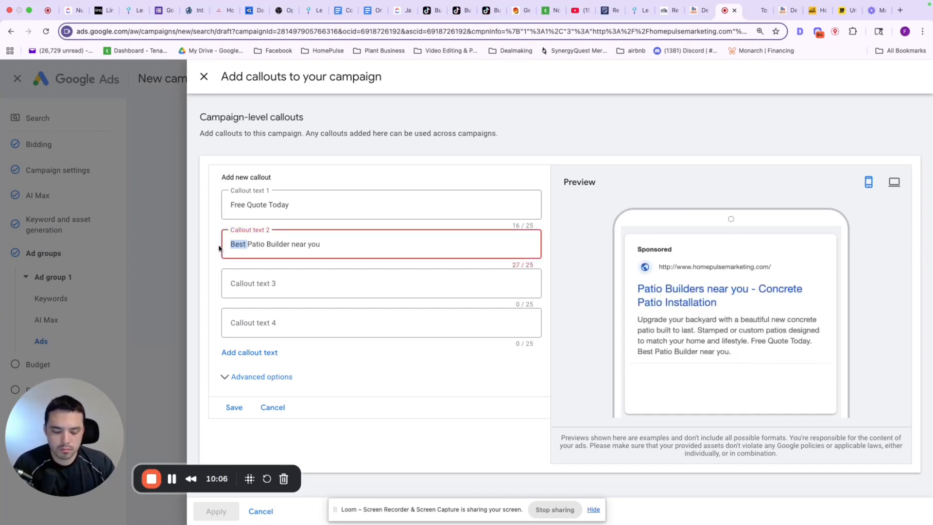
key(BackSpace)
click(299, 294)
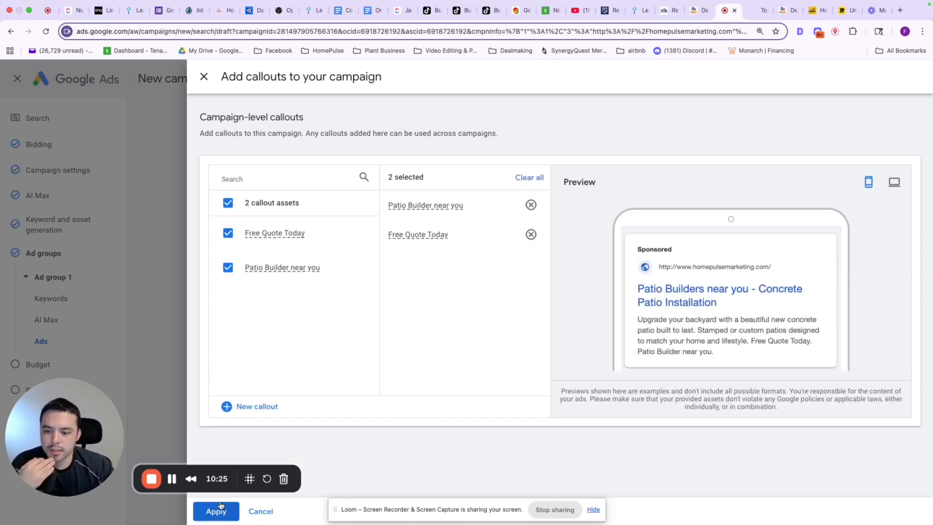
click(217, 509)
Look over the remaining asset types and ad URL options, and accept the recommended $57.31 average daily budget.
scroll(306, 316, down, 2)
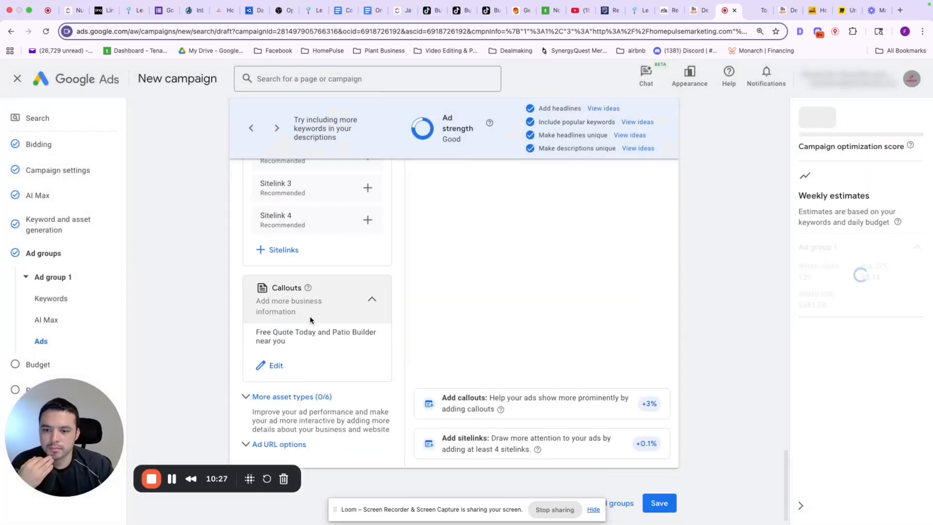
click(273, 408)
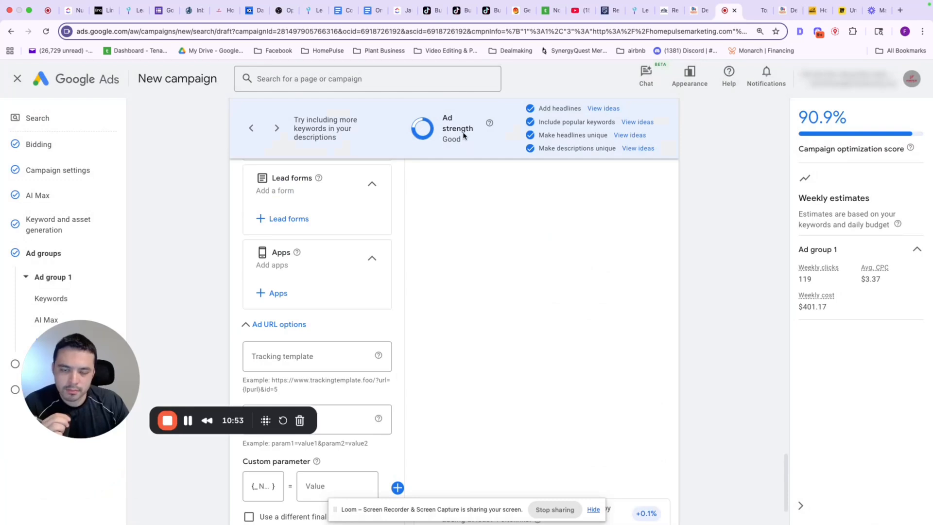
mouse_move(489, 123)
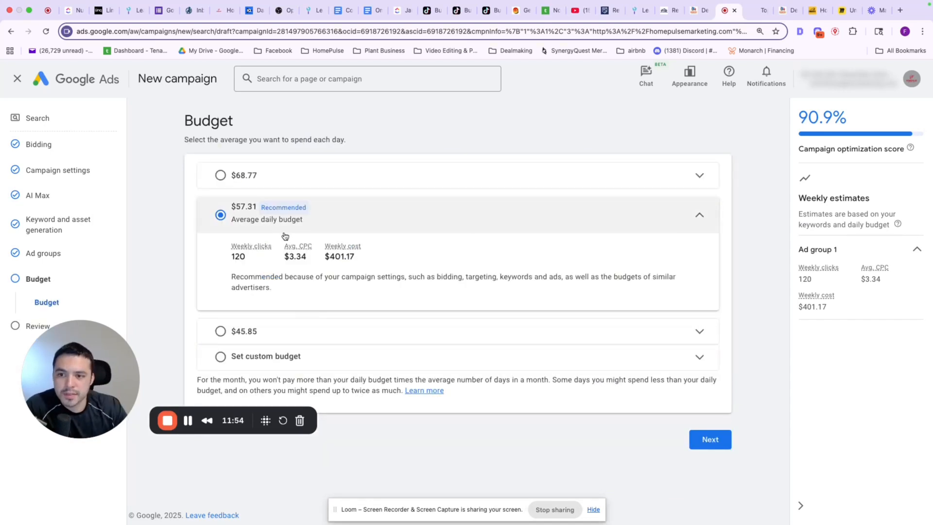
click(710, 440)
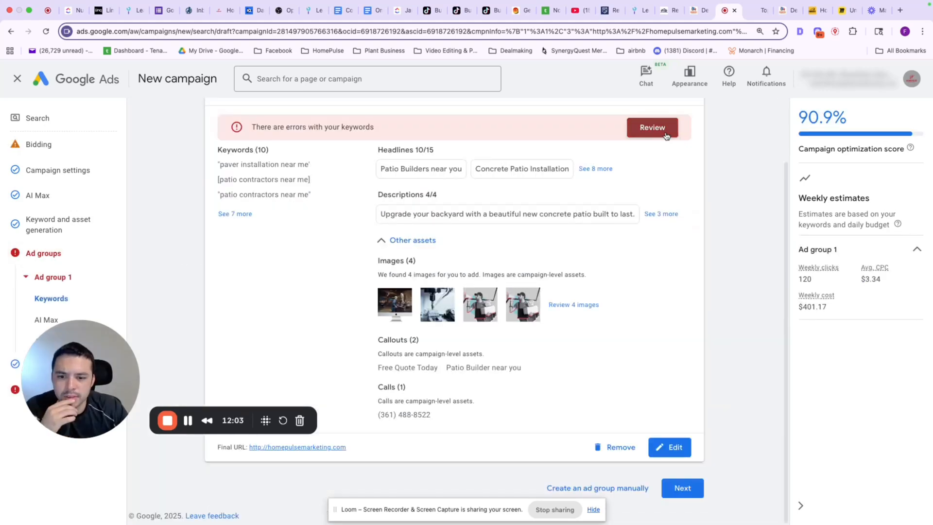
Open Ad group 1's keyword errors, remove the blank line from the keyword list and return to all ad groups.
click(654, 127)
scroll(266, 322, down, 3)
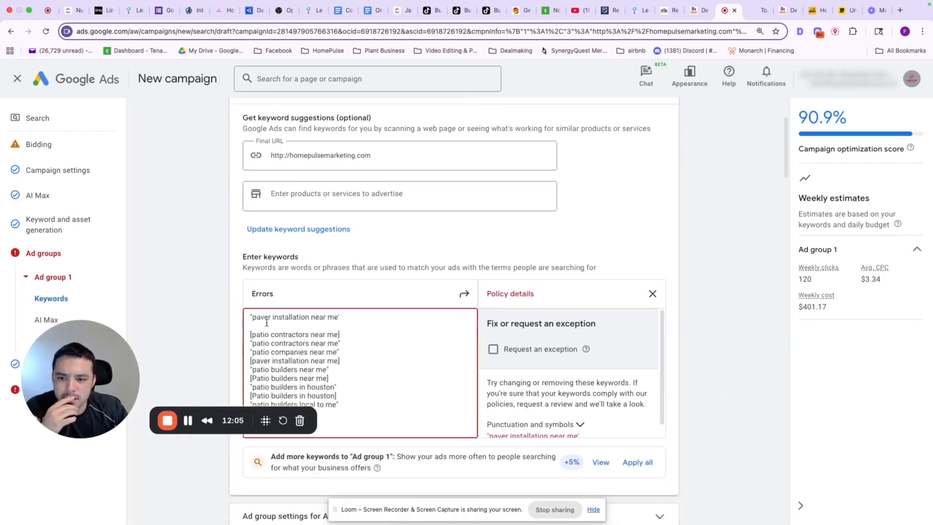
click(257, 327)
key(BackSpace)
scroll(417, 315, down, 4)
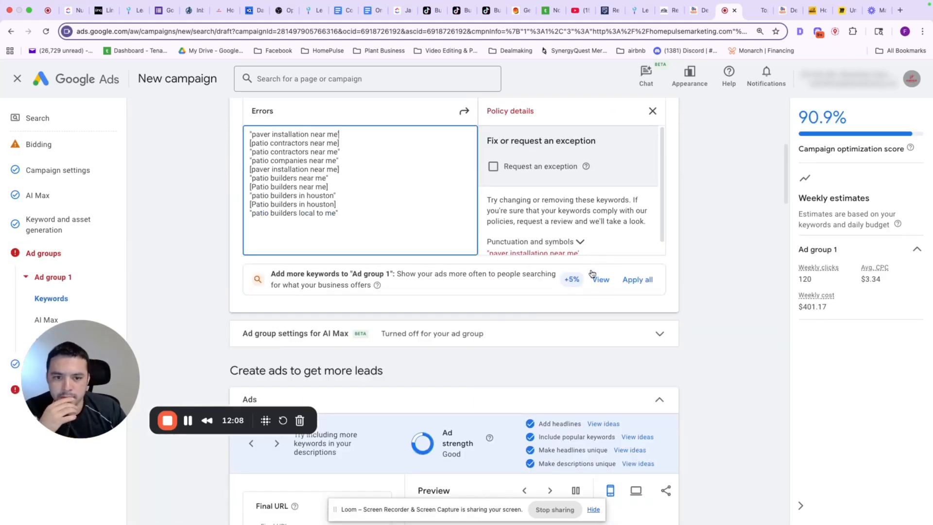
scroll(592, 273, down, 3)
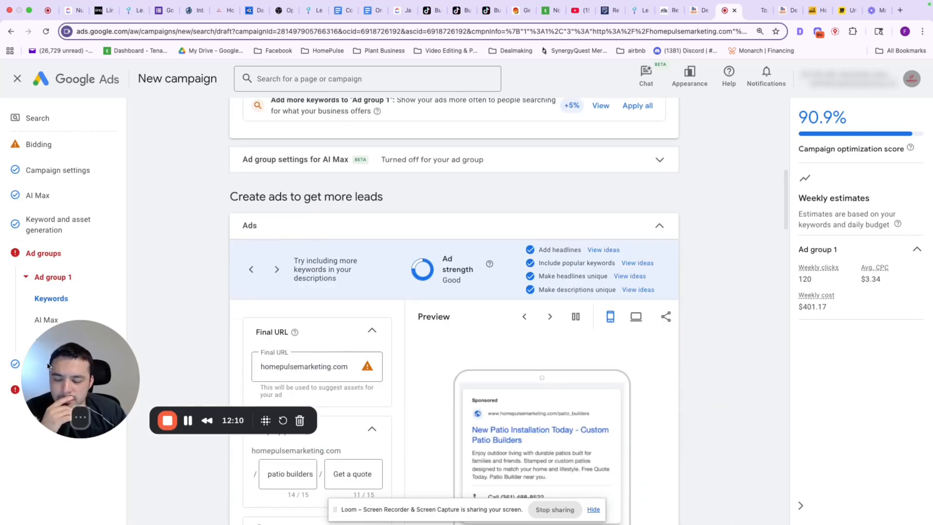
drag(49, 366, 77, 449)
scroll(509, 371, down, 20)
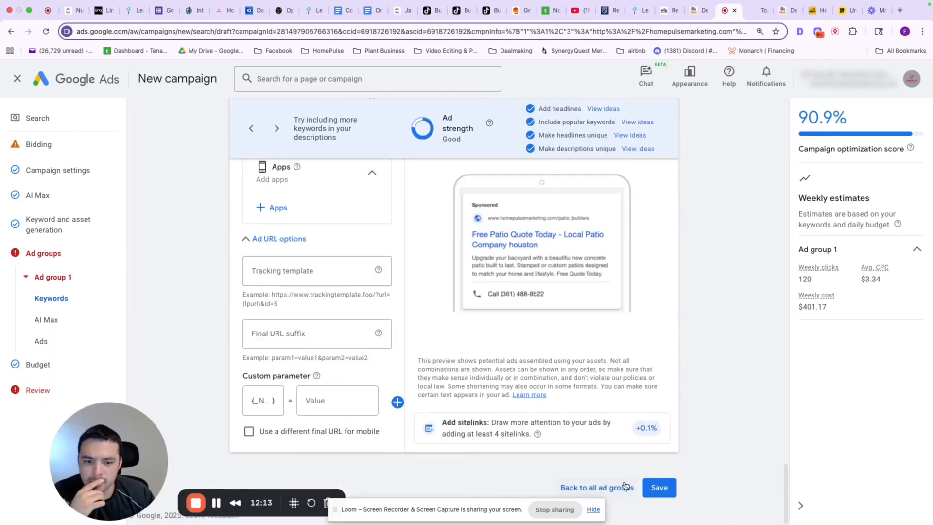
click(626, 486)
Examine the policy details of the flagged paver installation keyword in Ad group 1.
click(645, 128)
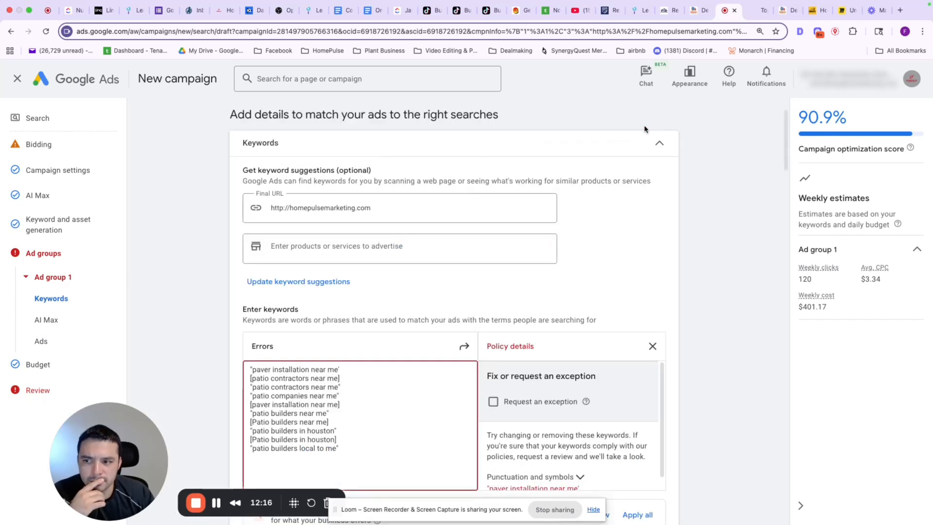
scroll(364, 385, down, 3)
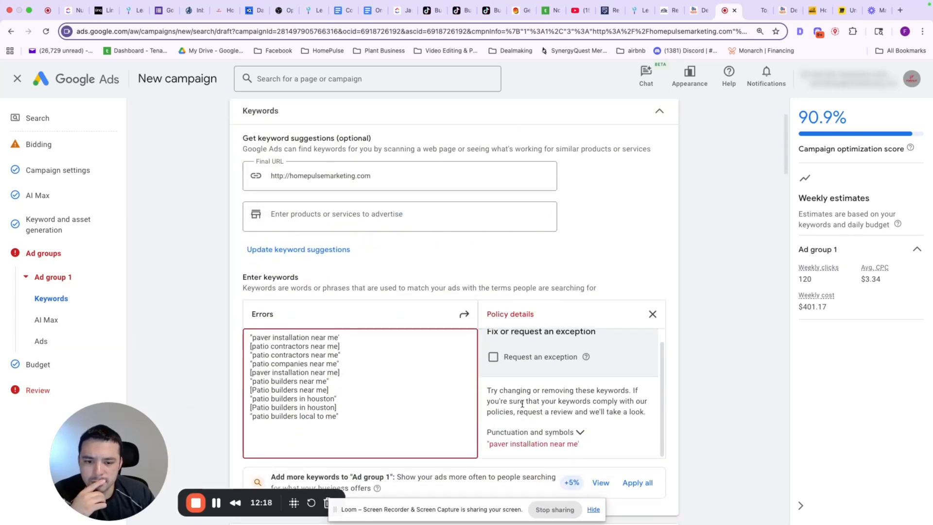
scroll(388, 393, down, 15)
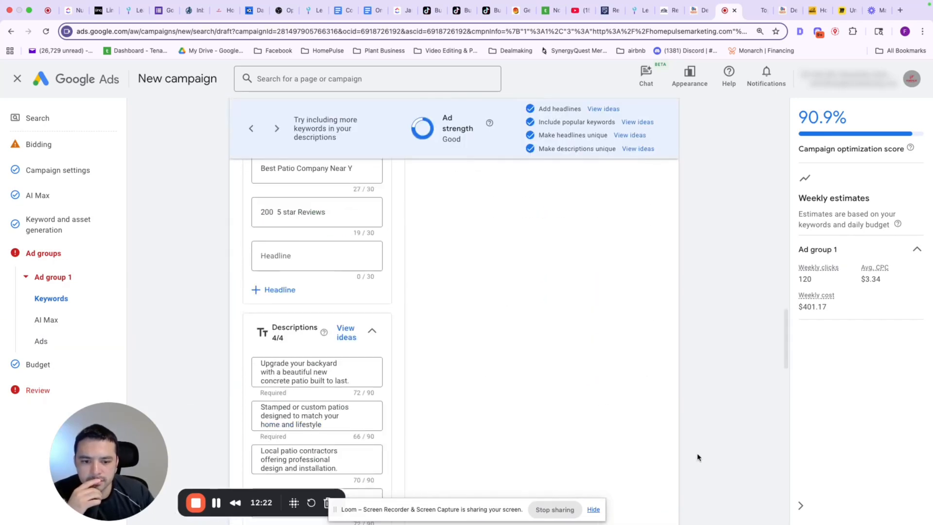
Reopen Ad group 1 from the keyword error in the campaign review and continue through to publish the campaign.
click(37, 392)
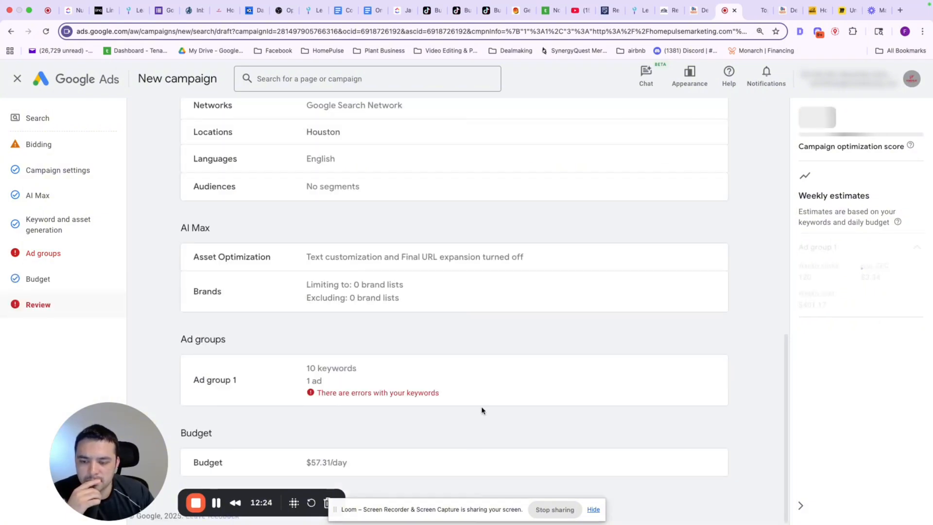
click(474, 400)
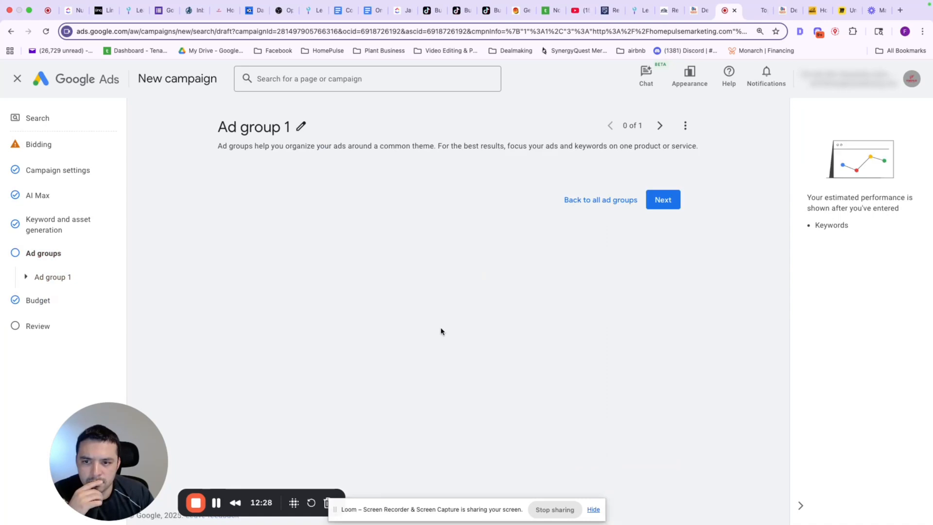
click(662, 197)
scroll(464, 346, down, 6)
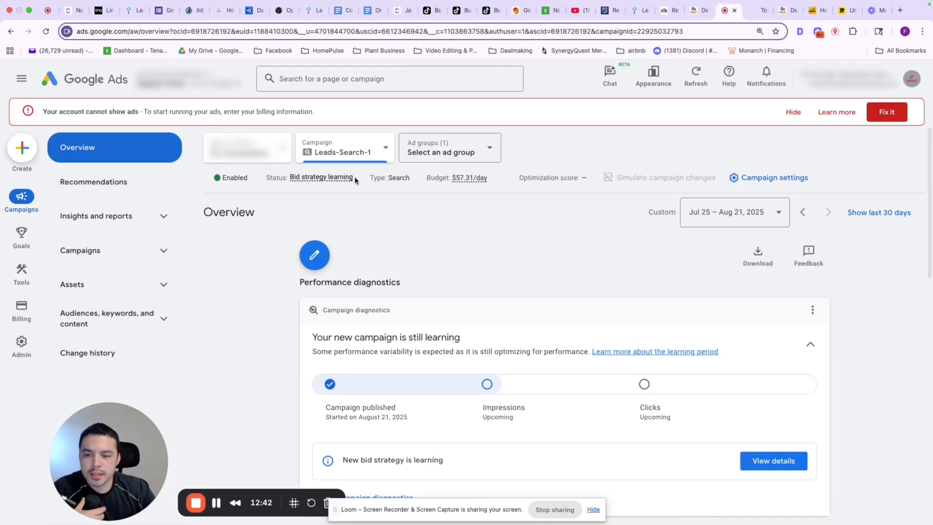
Examine the published campaign's diagnostics and the clicks and impressions in its performance summary.
scroll(362, 365, down, 1)
scroll(349, 360, down, 3)
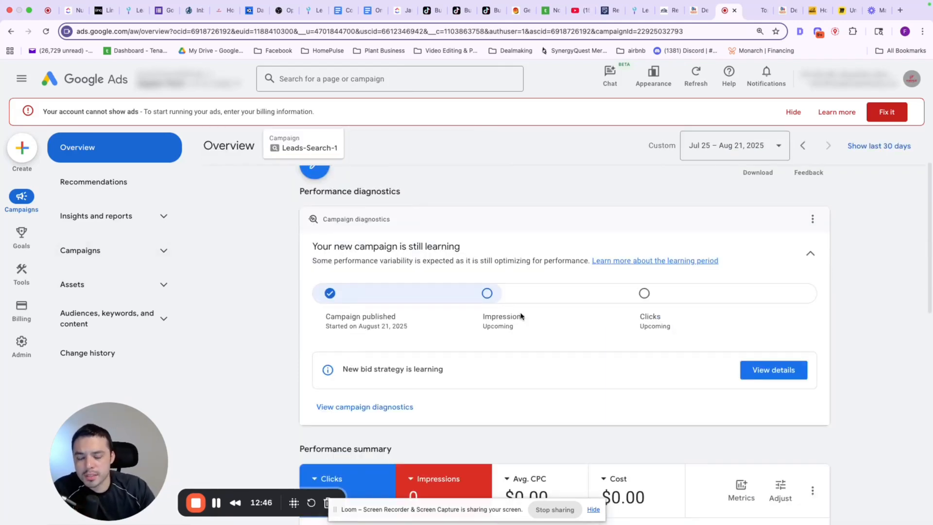
scroll(544, 309, down, 5)
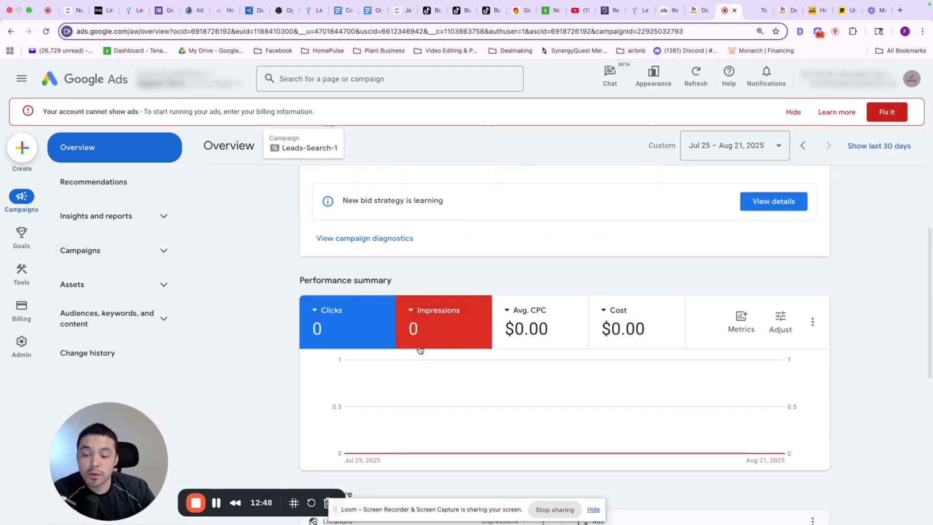
scroll(427, 342, up, 1)
mouse_move(337, 345)
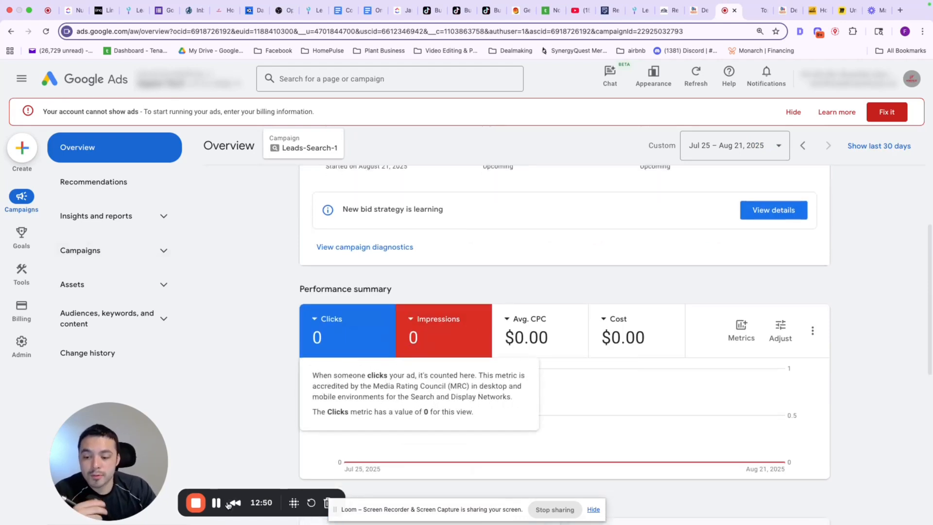